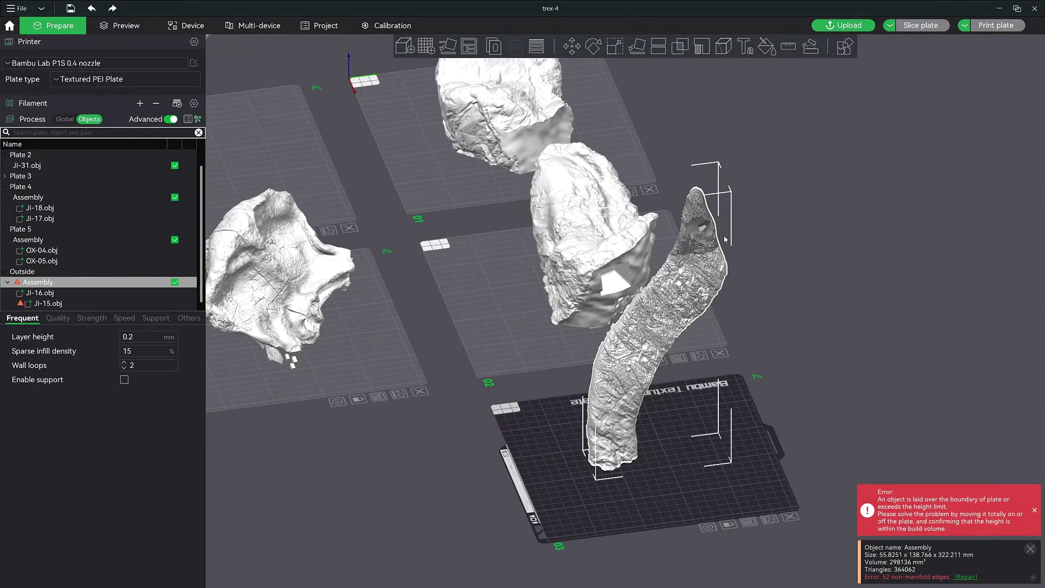
- Raise JI-30 along Z and slide it along Y onto its partner half on Plate 1
key("r")
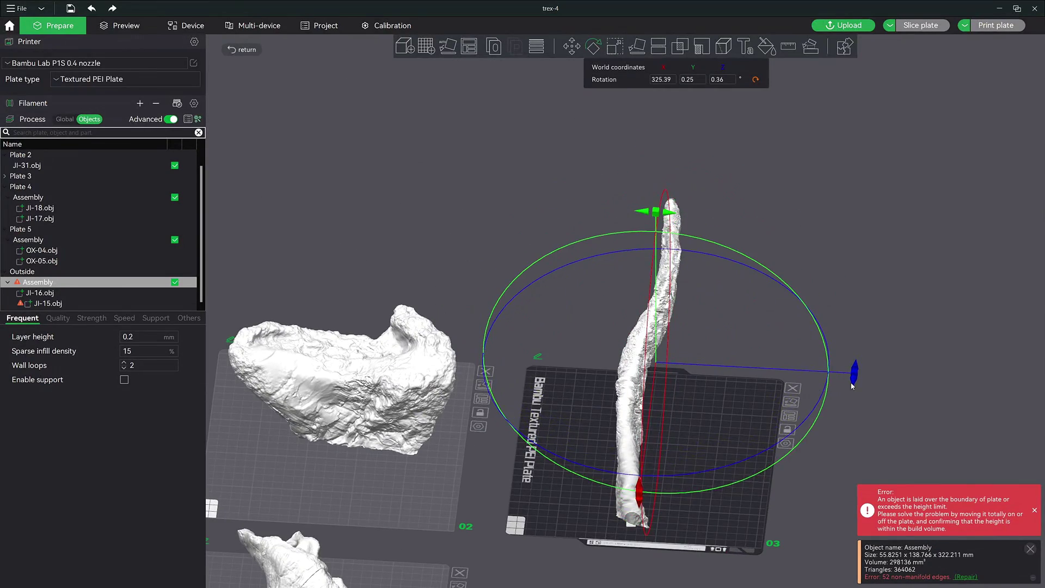
left_click_drag(719, 280, 725, 217)
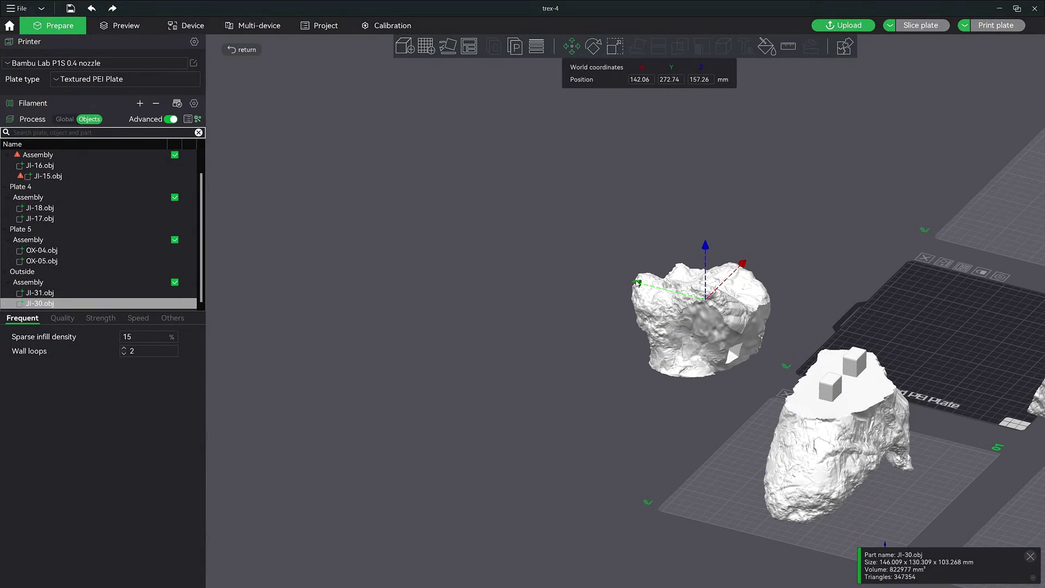
mouse_move(639, 284)
left_mouse_down()
mouse_move(946, 449)
mouse_move(766, 384)
left_mouse_up()
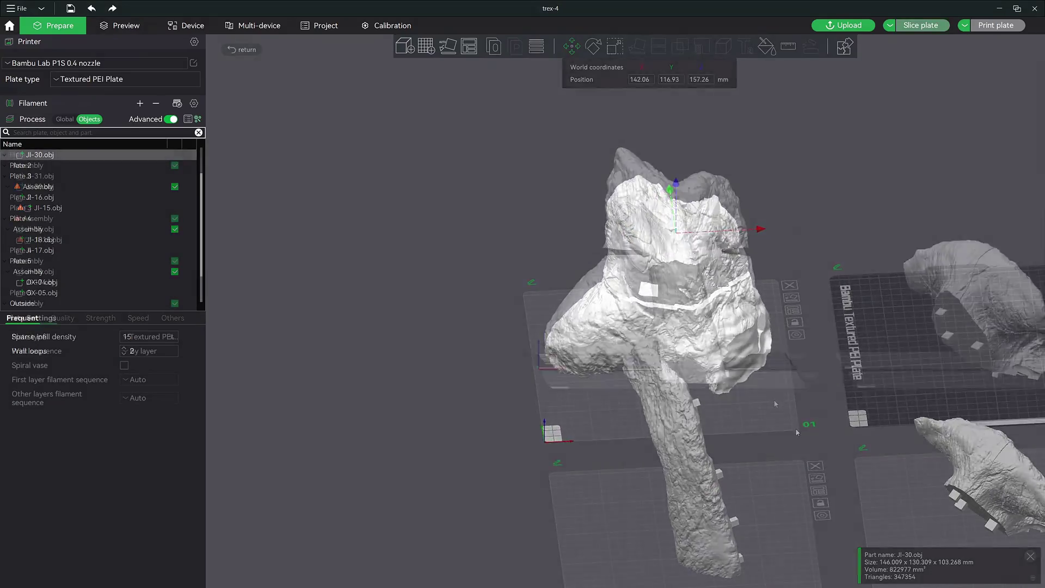
left_click(764, 378)
- Check the Plate 1 parts in the object list and preview the tree-supported slice with upper layers hidden
scroll(767, 384, "up", 10)
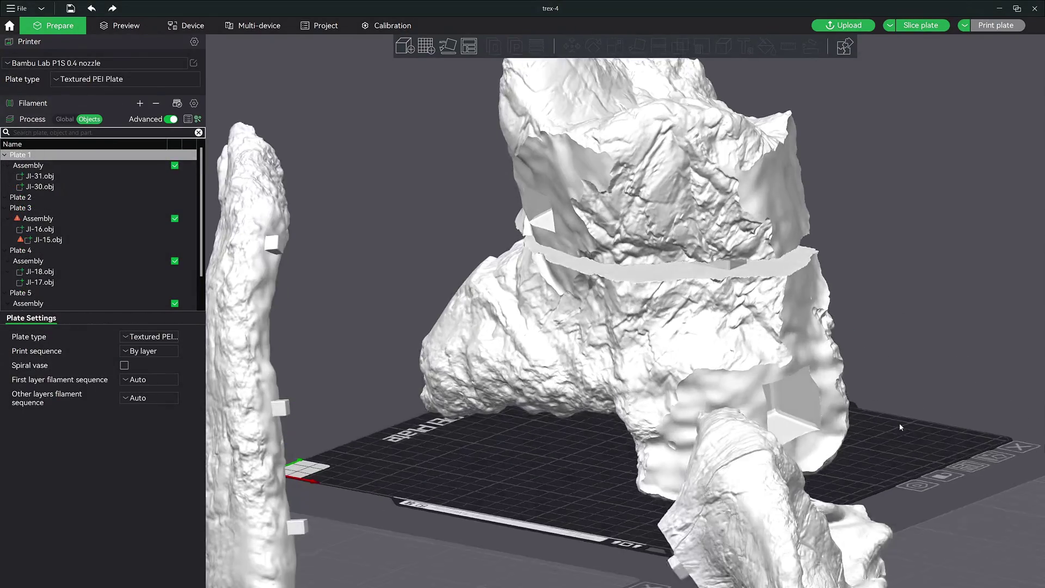
left_click(51, 301)
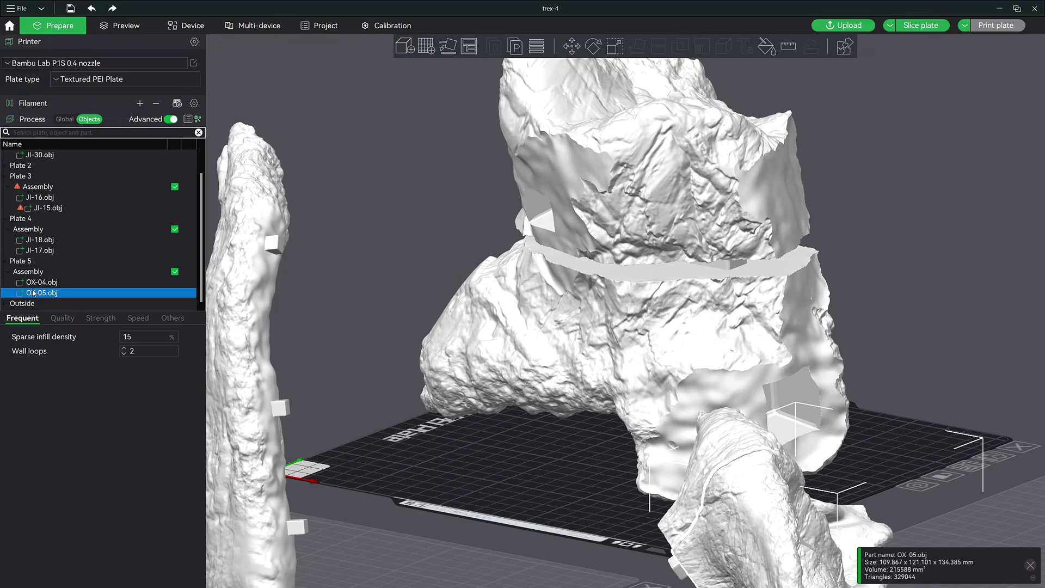
left_click(35, 251)
key("Up")
key("Up")
key("Up")
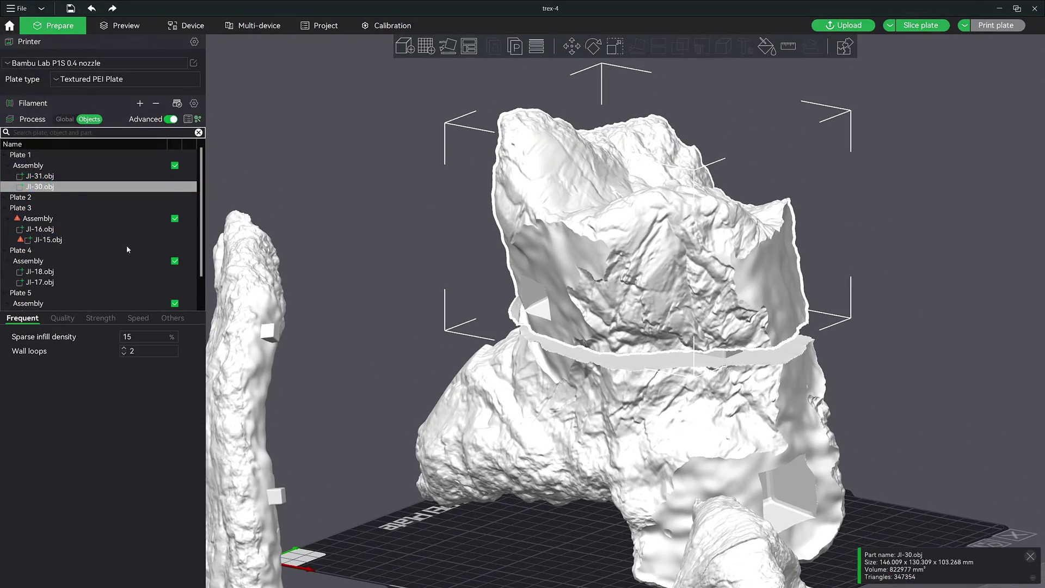
right_click(43, 188)
left_click(92, 238)
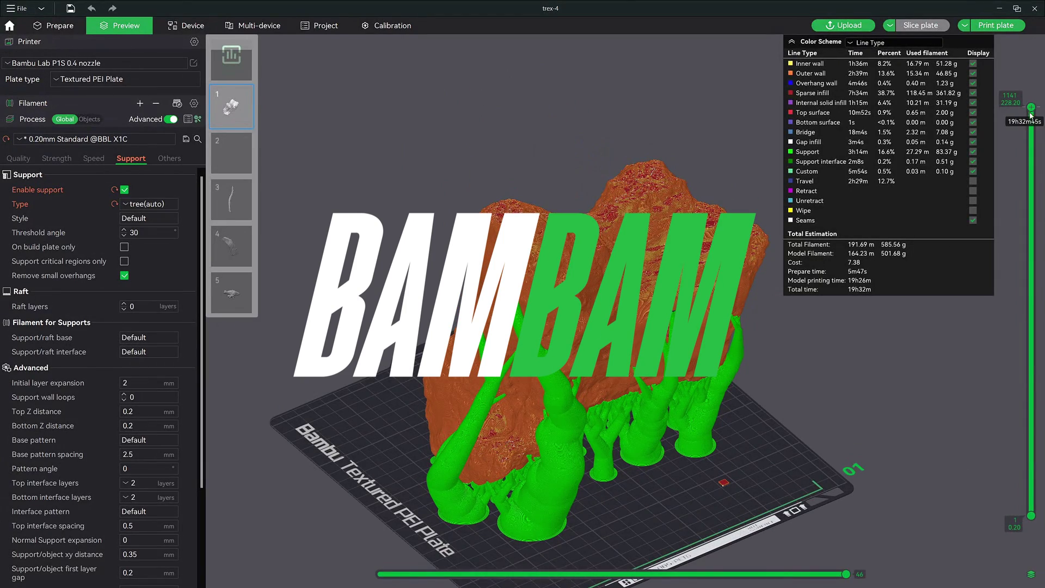
left_click_drag(1031, 107, 1030, 341)
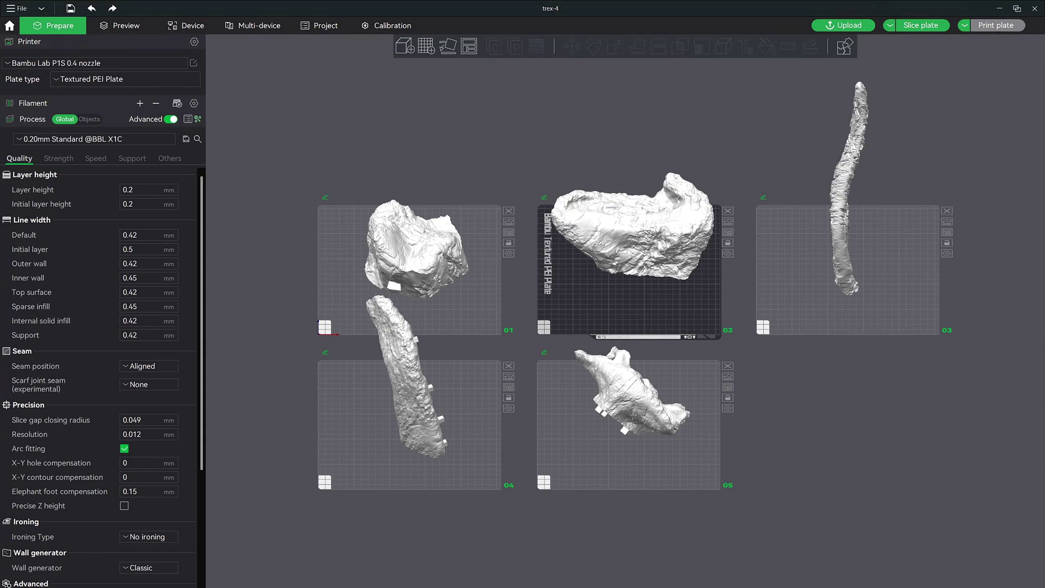
- Switch Process settings from Global to Objects and view the tall Assembly beside plate 3
left_click(845, 265)
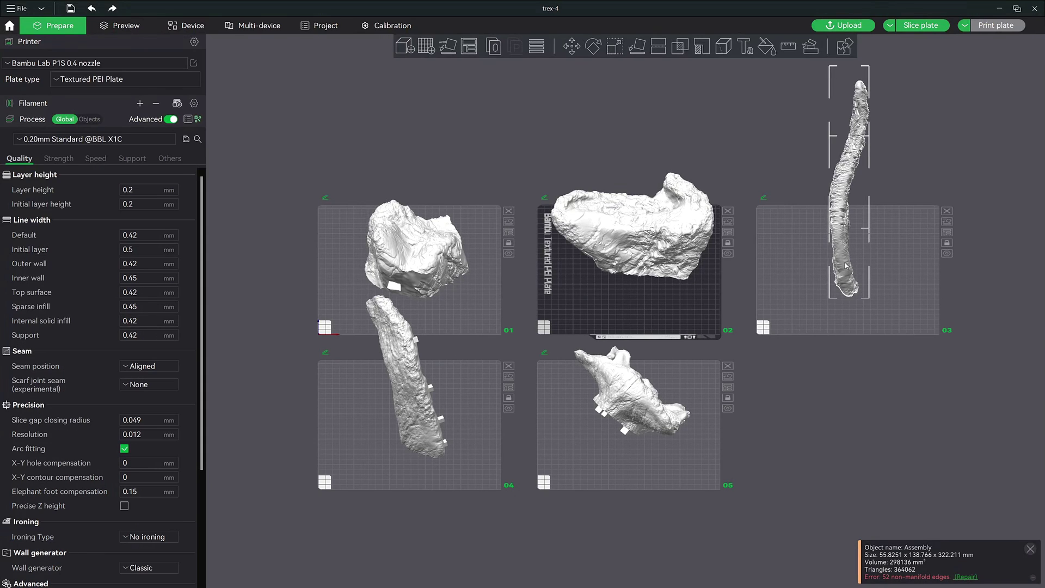
left_click_drag(889, 329, 853, 333)
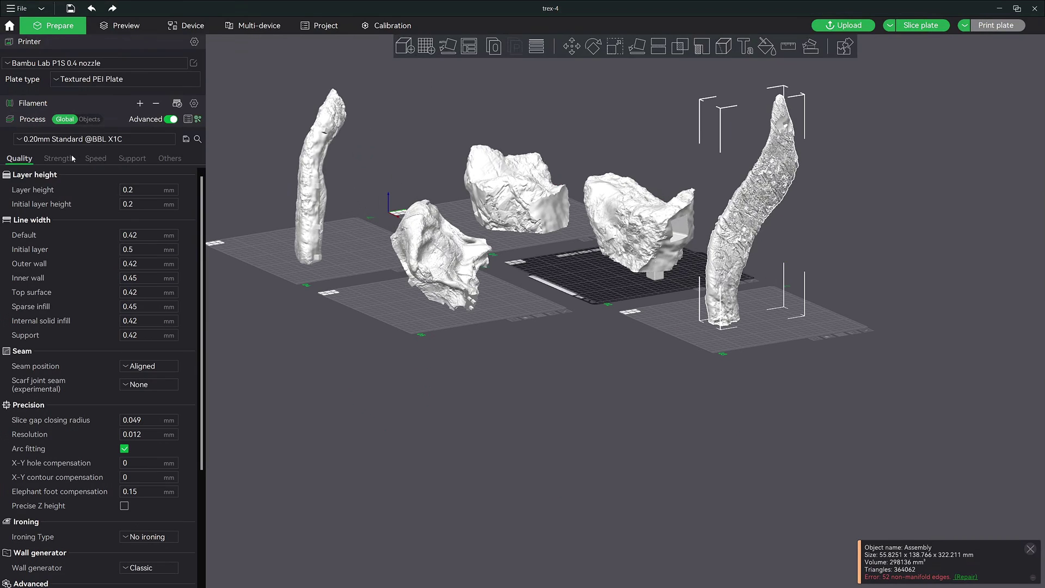
left_click(90, 120)
scroll(9, 302, "down", 1)
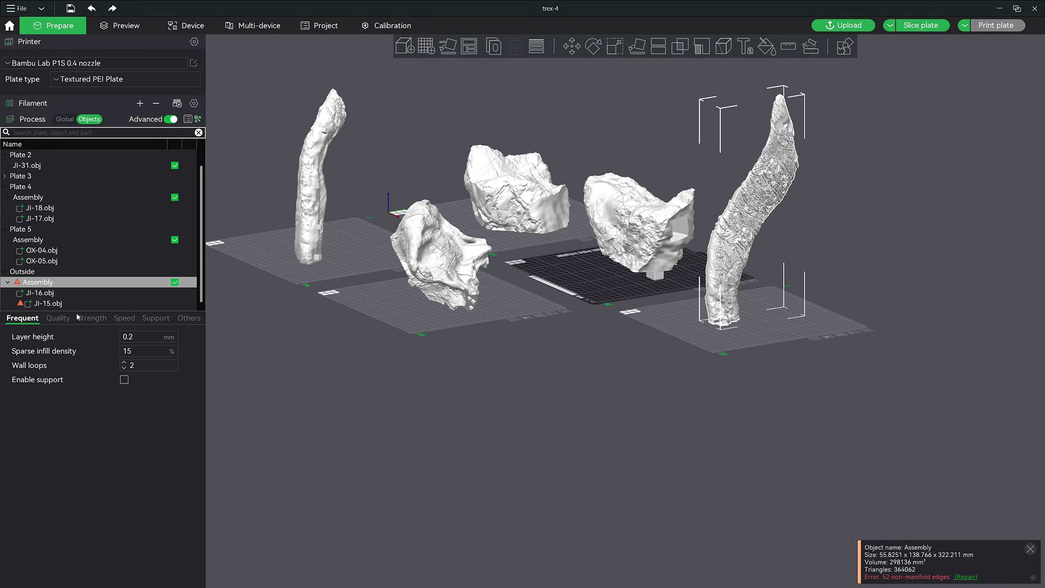
left_click(728, 344)
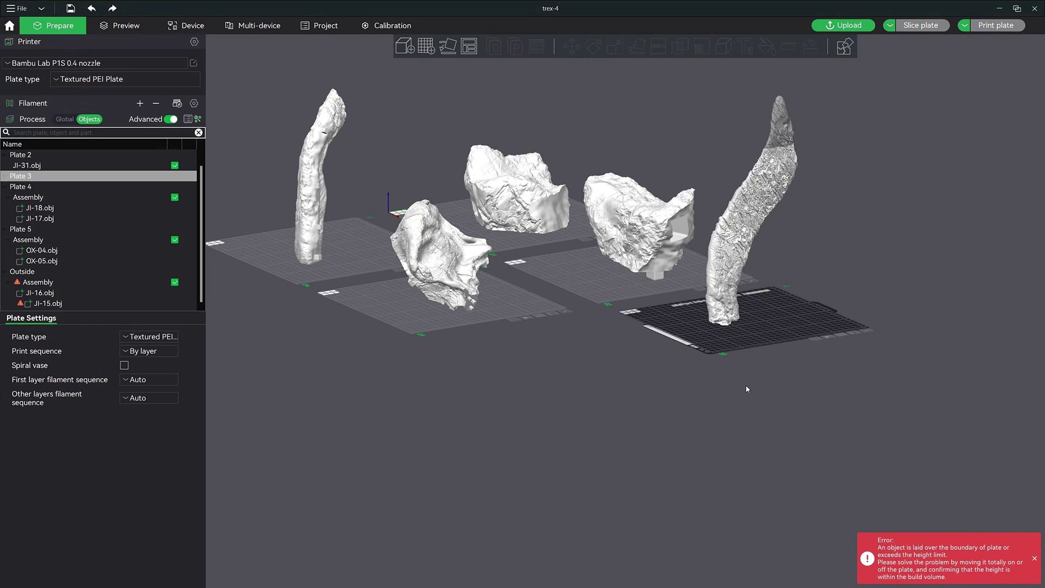
mouse_move(764, 414)
left_mouse_down()
mouse_move(792, 413)
mouse_move(775, 413)
left_mouse_up()
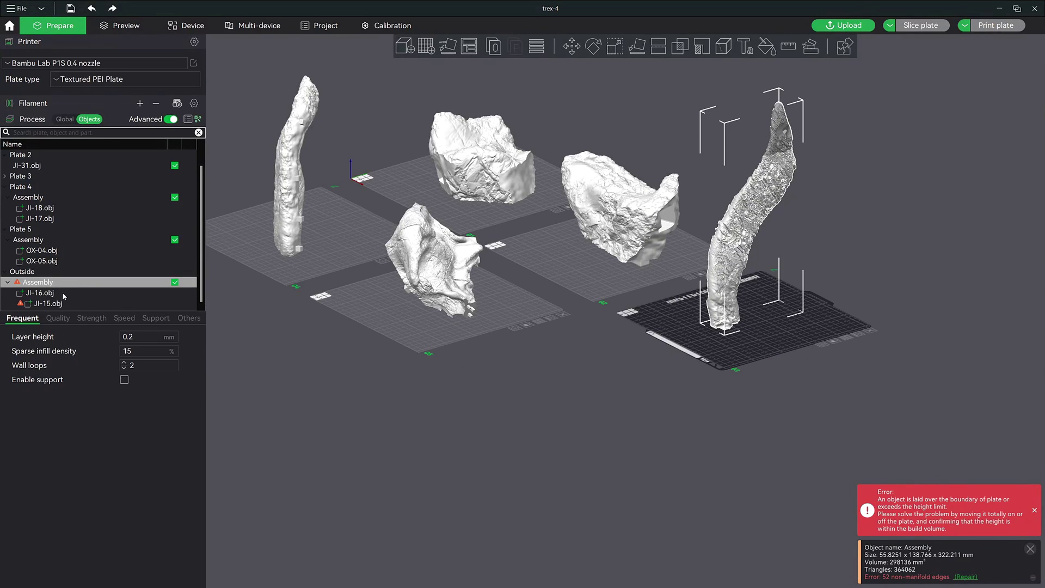
left_click(35, 294)
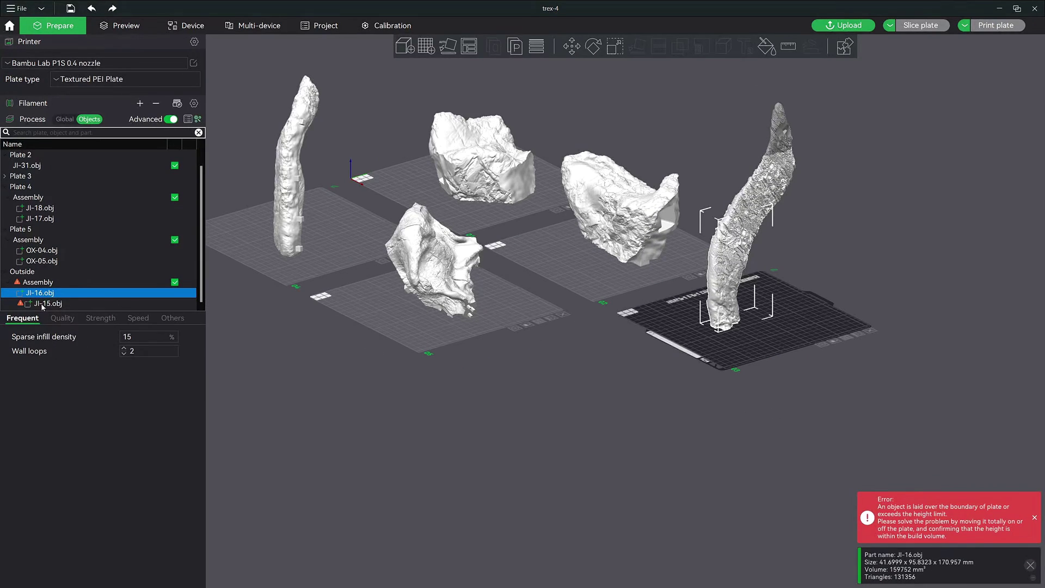
left_click(43, 304)
left_click(765, 407)
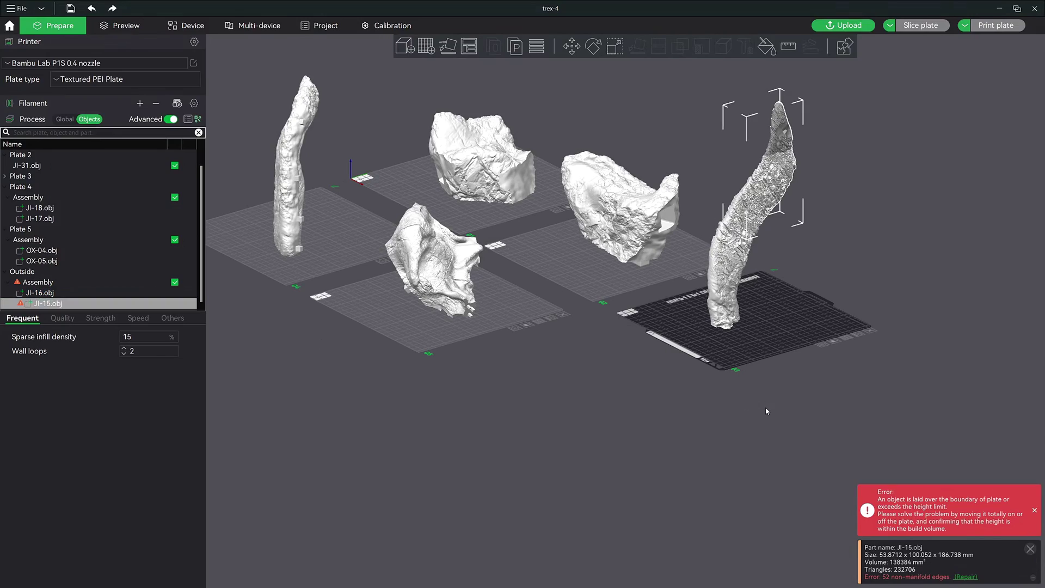
scroll(762, 414, "up", 3)
scroll(778, 479, "up", 3)
scroll(814, 497, "up", 2)
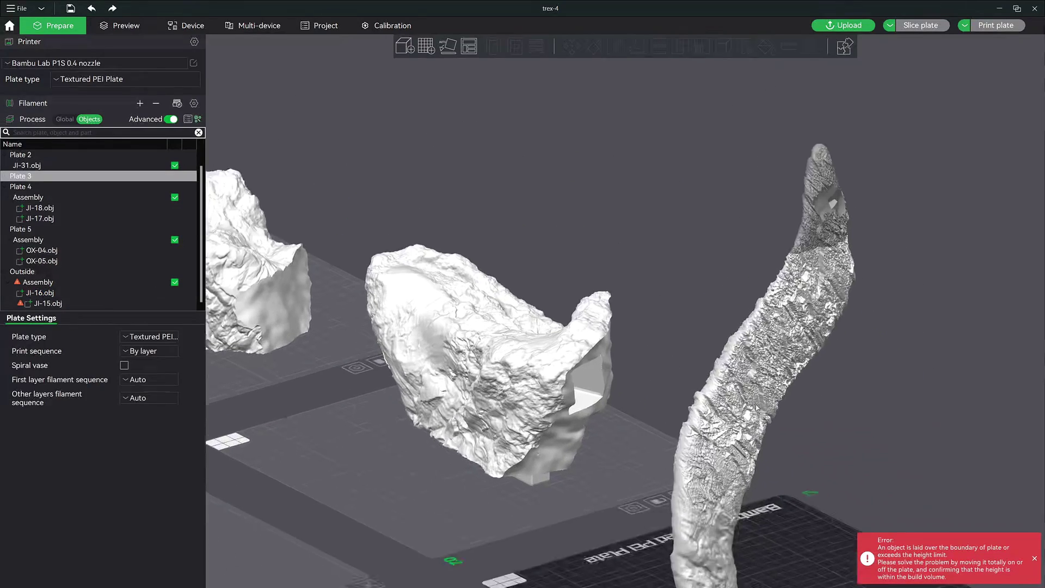
scroll(702, 360, "up", 3)
scroll(820, 410, "up", 2)
scroll(825, 429, "up", 3)
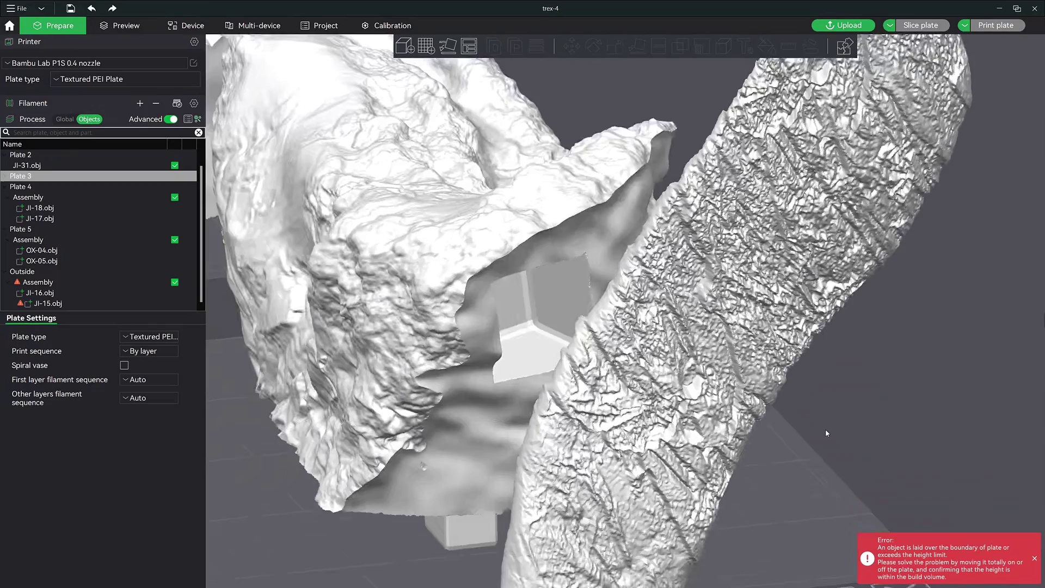
scroll(818, 425, "up", 2)
scroll(832, 422, "down", 4)
scroll(851, 418, "down", 1)
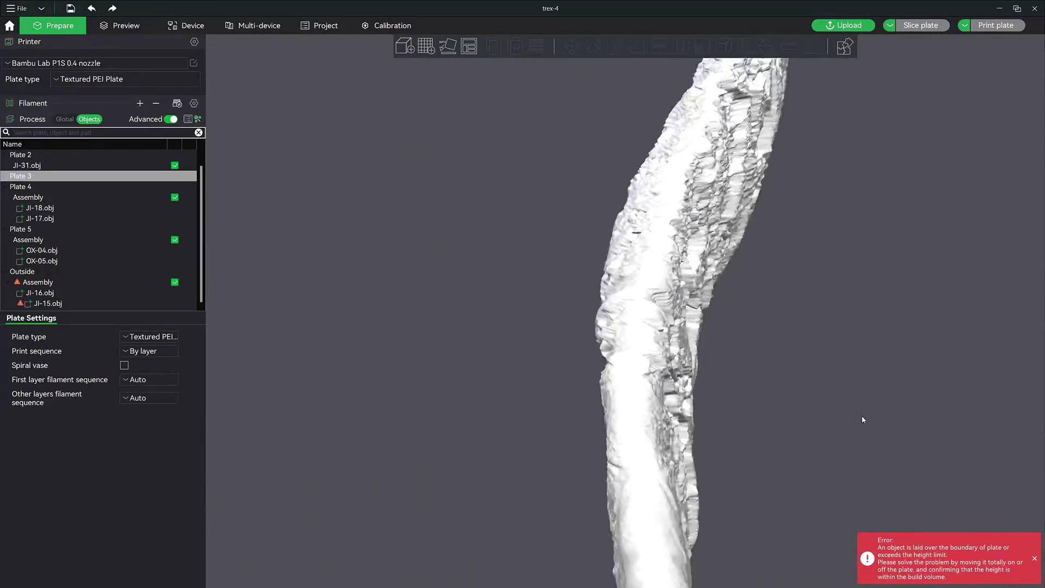
scroll(871, 418, "down", 3)
scroll(881, 421, "up", 3)
scroll(890, 426, "up", 2)
scroll(890, 425, "up", 2)
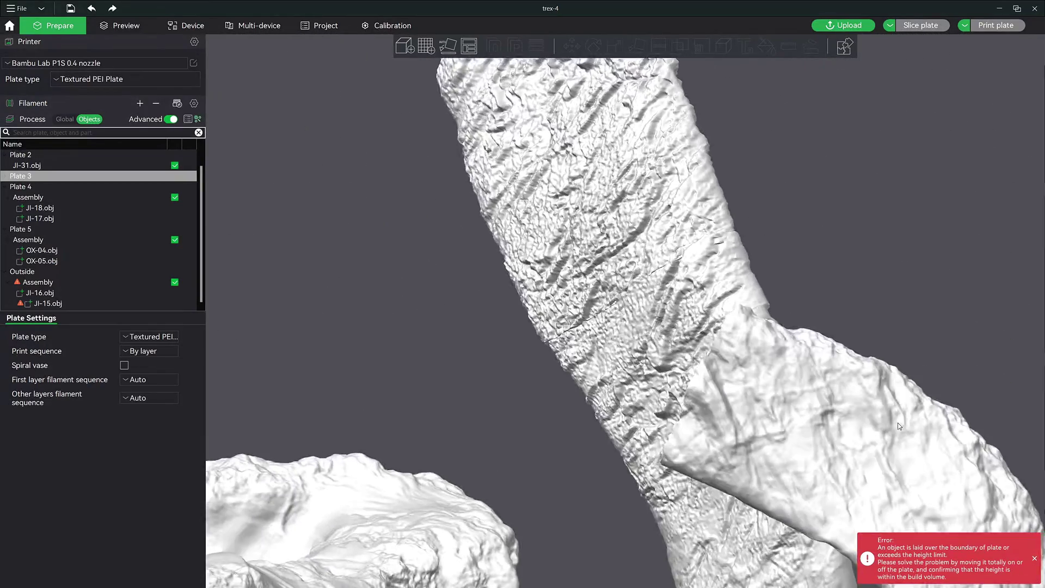
scroll(895, 422, "down", 2)
scroll(895, 422, "up", 1)
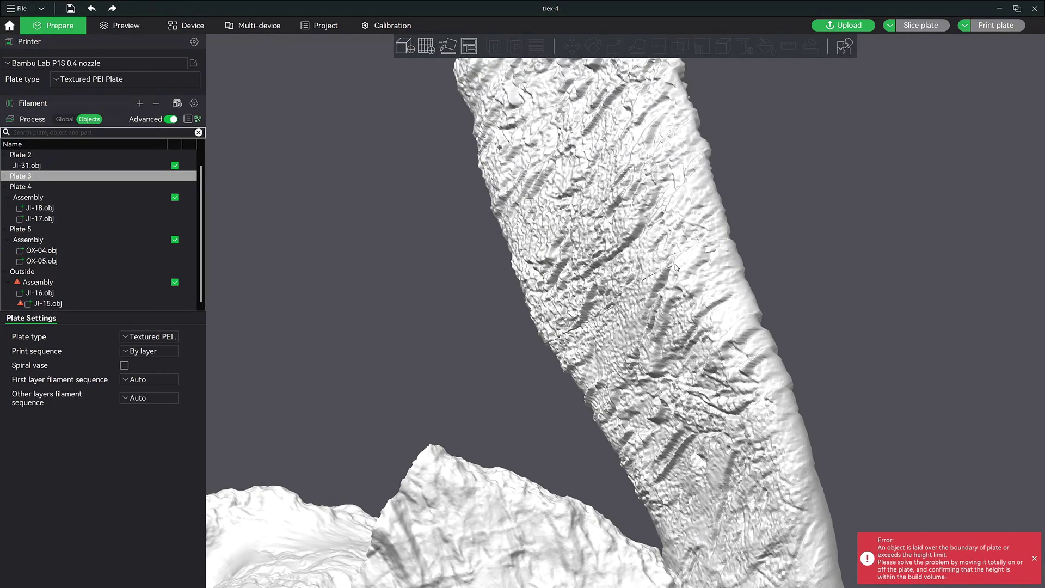
mouse_move(877, 325)
left_mouse_down()
mouse_move(824, 336)
mouse_move(805, 324)
left_mouse_up()
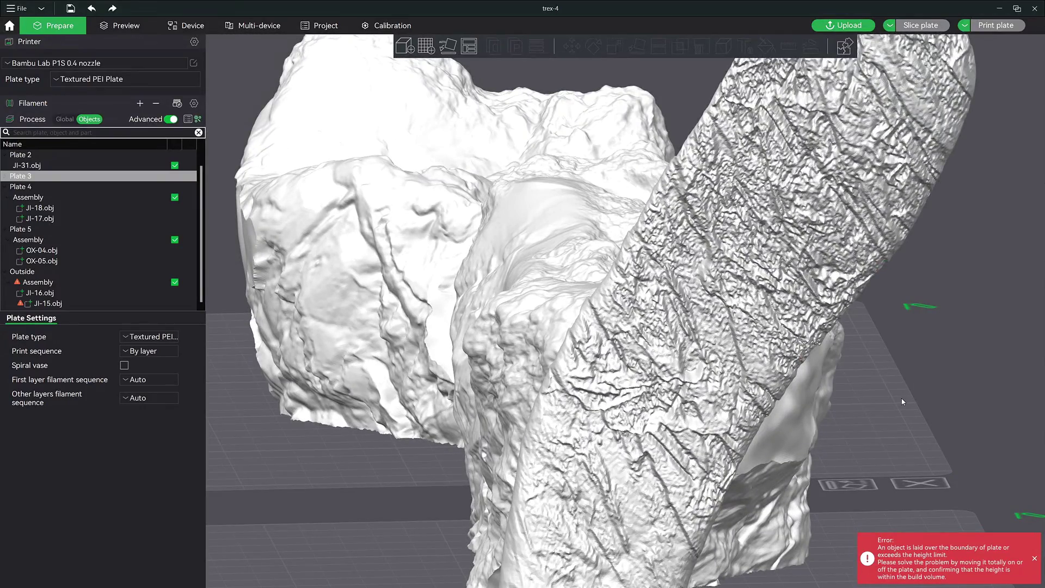
scroll(901, 402, "down", 3)
scroll(892, 396, "down", 5)
scroll(887, 395, "down", 2)
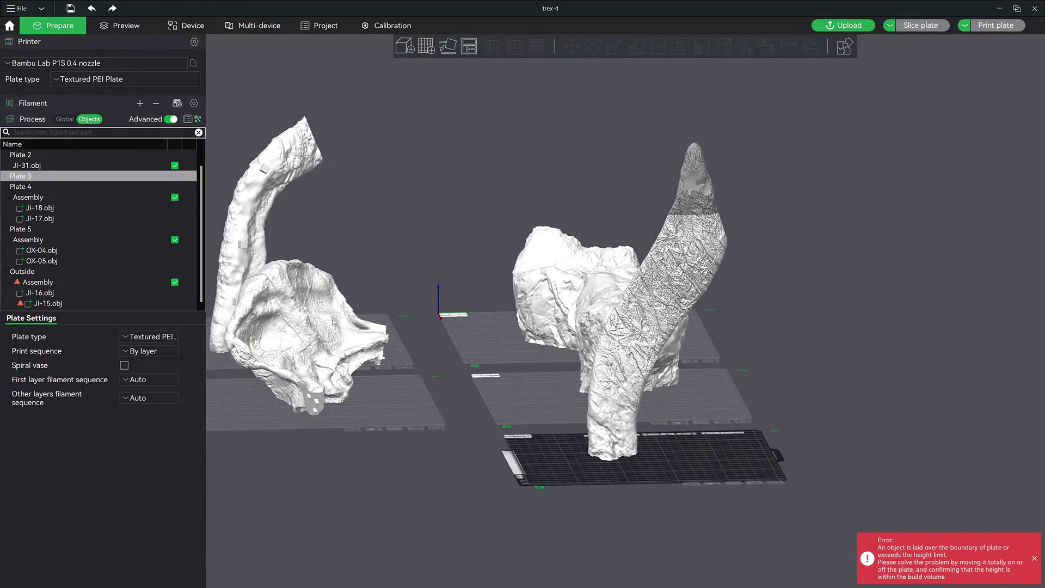
- Tilt the tall Assembly about its X axis to roughly 325°
left_click(29, 284)
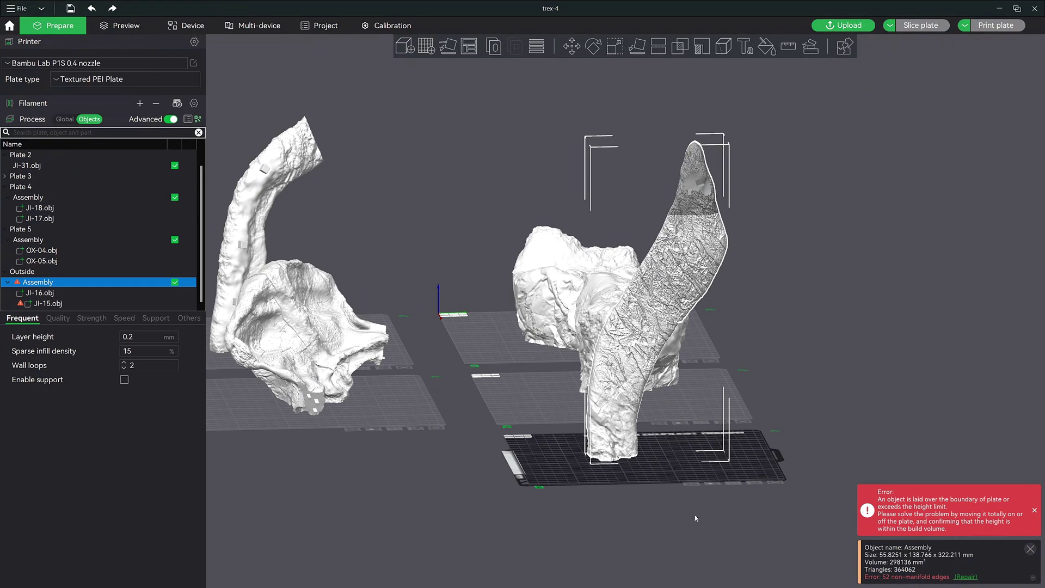
left_click_drag(694, 518, 675, 323)
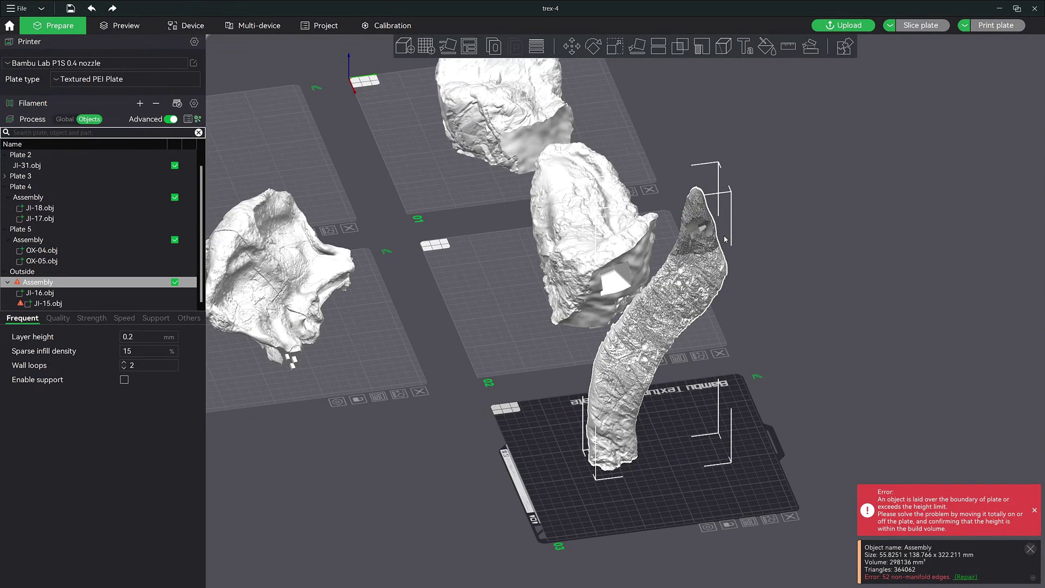
key("r")
left_click_drag(492, 366, 524, 279)
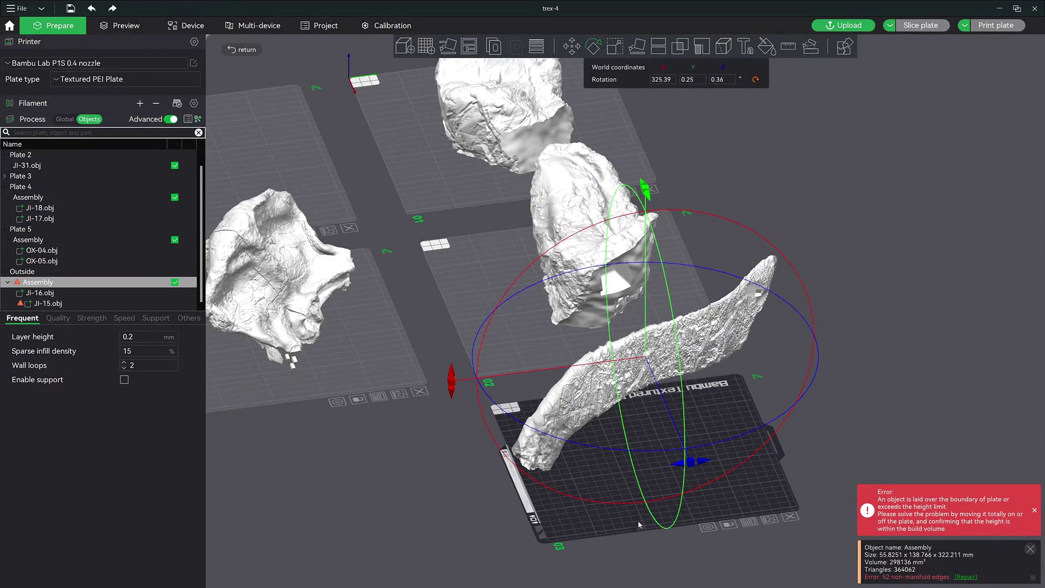
- Orbit and zoom around plate 3 to confirm the Assembly now lies on it
mouse_move(598, 380)
left_mouse_down()
mouse_move(684, 537)
mouse_move(829, 405)
mouse_move(748, 451)
mouse_move(889, 442)
mouse_move(870, 422)
mouse_move(886, 427)
mouse_move(870, 434)
left_mouse_up()
left_click(854, 291)
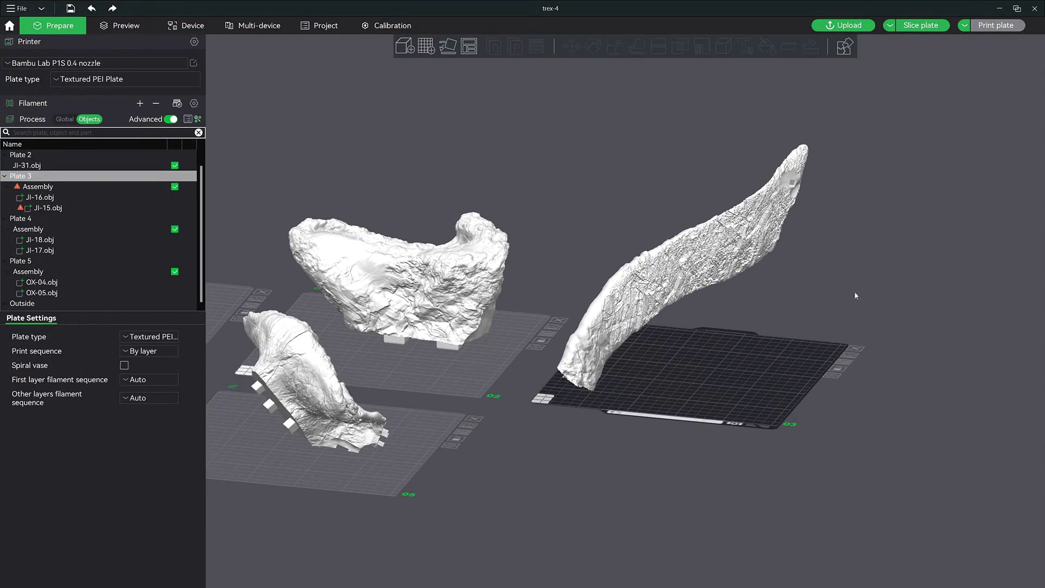
scroll(855, 295, "up", 2)
scroll(832, 351, "up", 3)
scroll(809, 408, "up", 3)
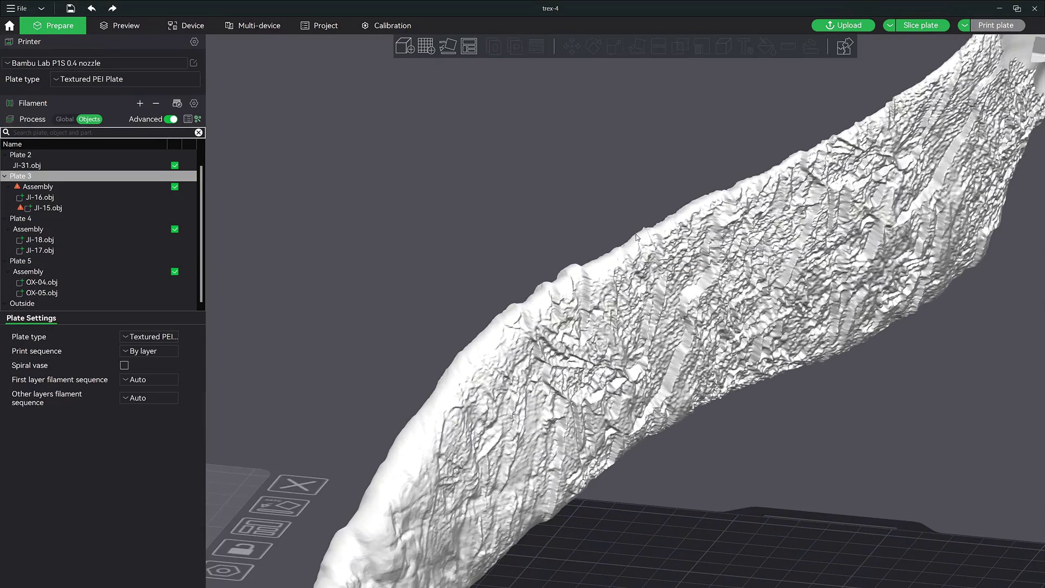
scroll(753, 352, "down", 2)
scroll(796, 389, "down", 4)
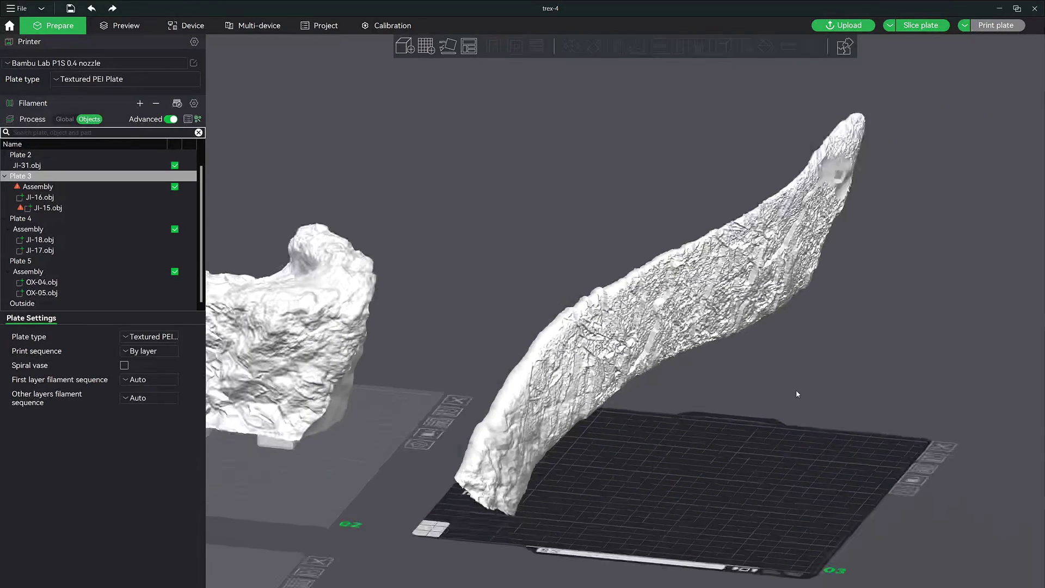
scroll(794, 389, "down", 2)
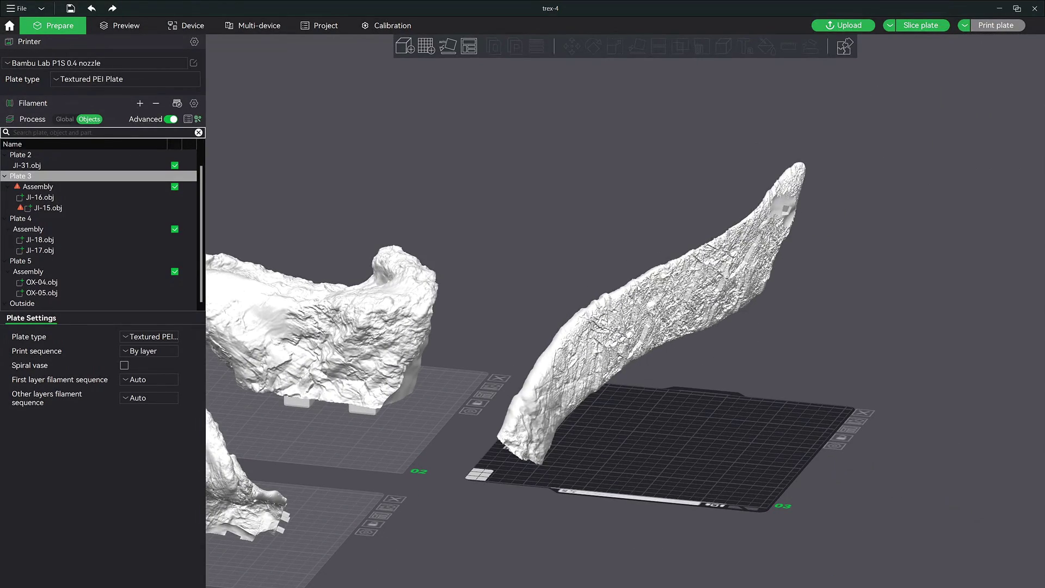
scroll(621, 448, "down", 2)
mouse_move(620, 448)
left_mouse_down()
mouse_move(605, 447)
mouse_move(690, 459)
mouse_move(752, 405)
left_mouse_up()
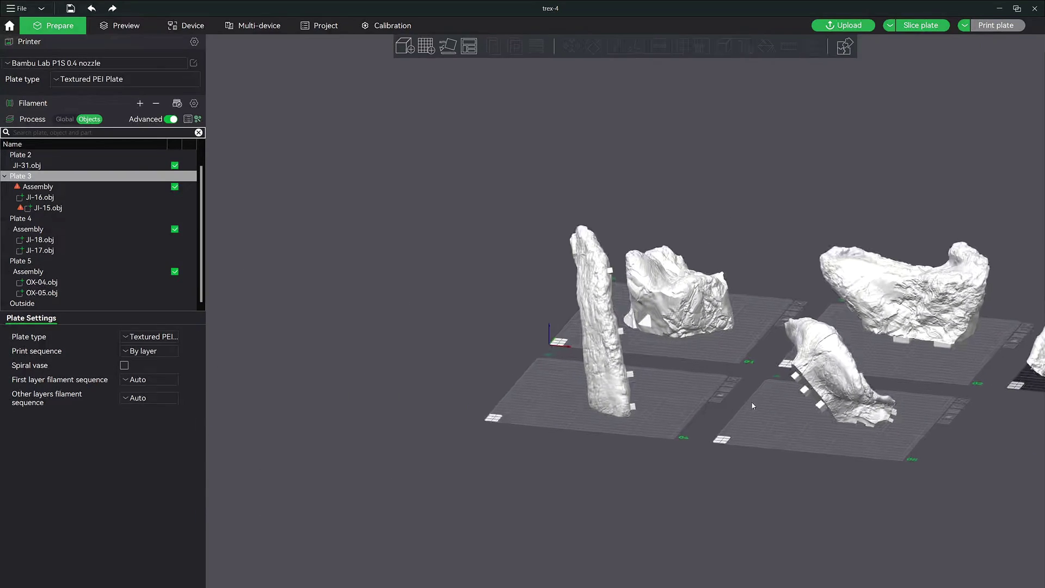
scroll(753, 406, "up", 1)
scroll(730, 405, "up", 2)
scroll(719, 413, "up", 2)
scroll(704, 423, "up", 2)
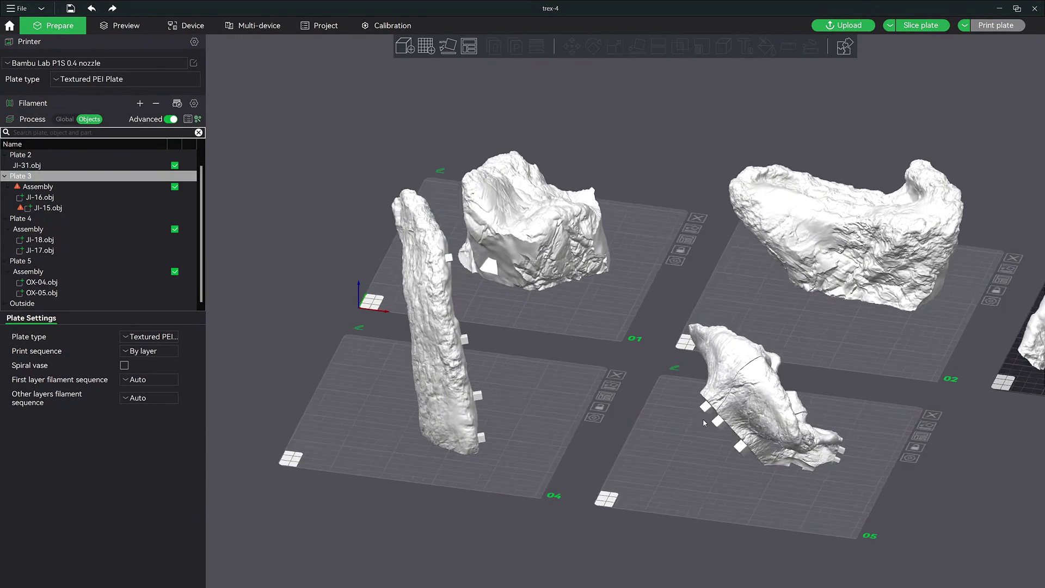
scroll(704, 432, "up", 2)
scroll(761, 463, "down", 2)
left_click(827, 495)
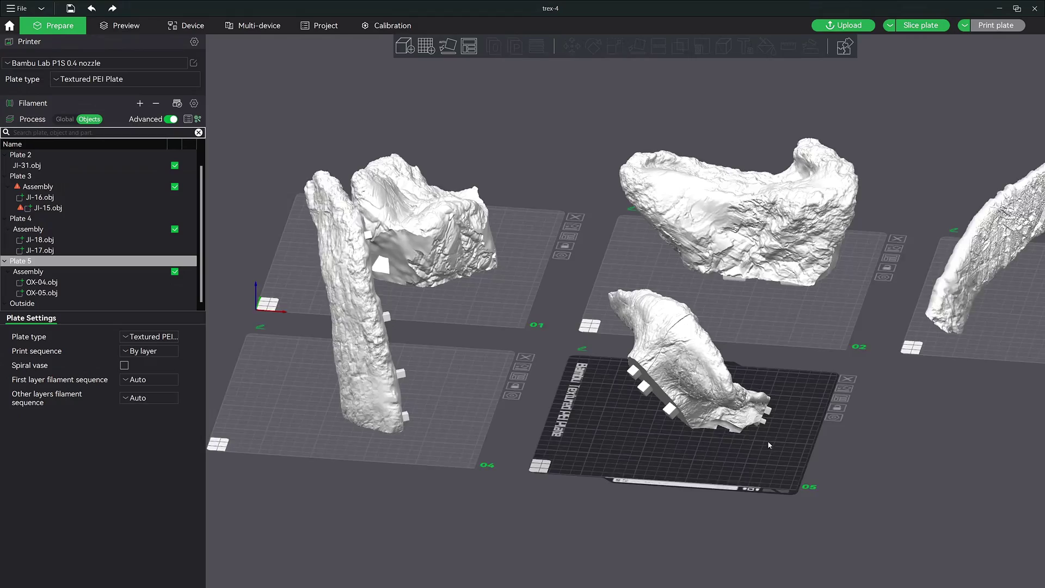
scroll(811, 503, "up", 5)
left_click_drag(810, 498, 786, 475)
scroll(788, 472, "up", 2)
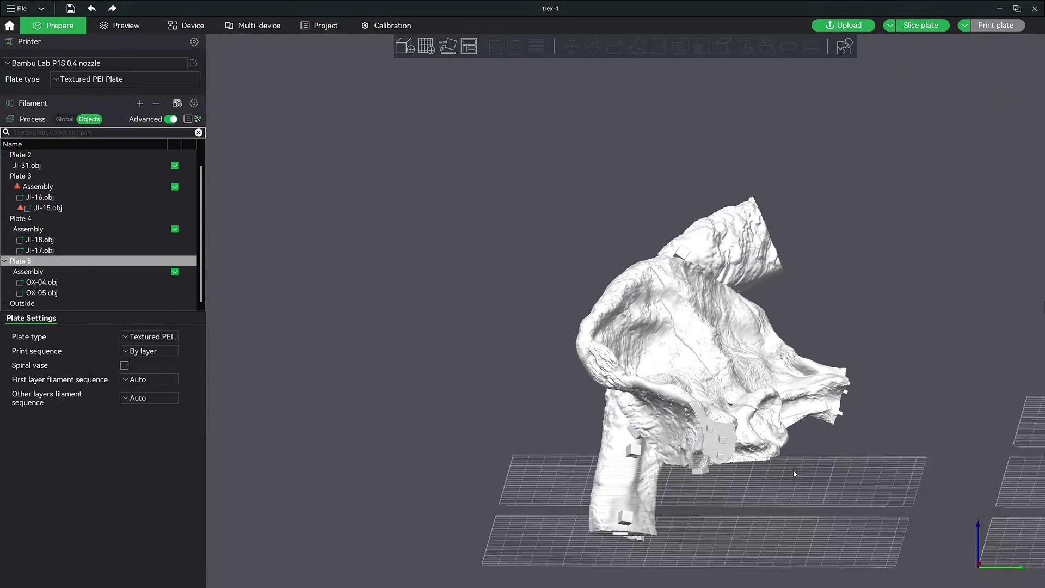
scroll(795, 475, "up", 2)
scroll(799, 476, "up", 3)
left_click(674, 327)
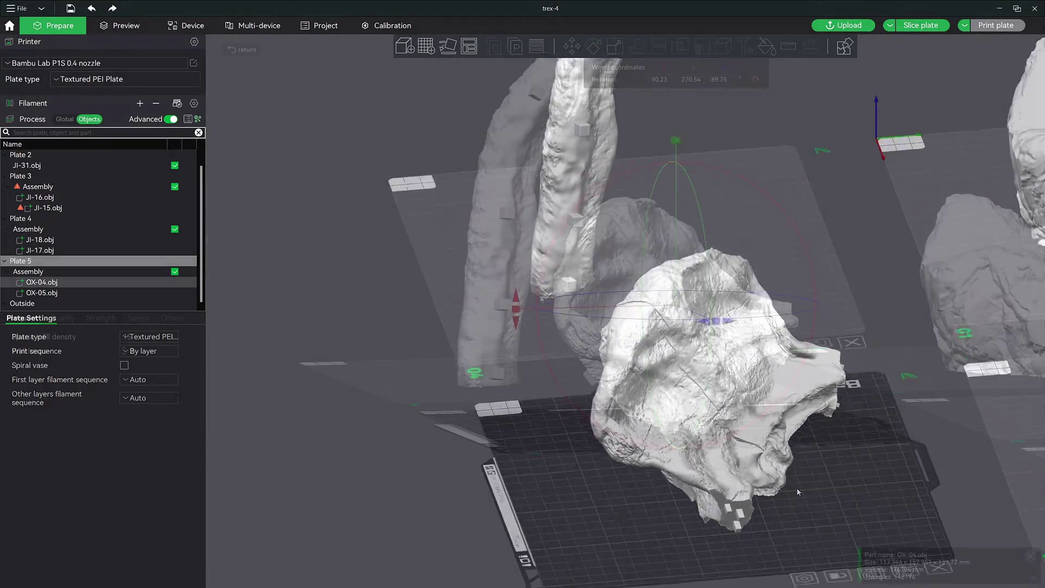
key("r")
mouse_move(837, 419)
left_mouse_down()
mouse_move(826, 426)
mouse_move(832, 416)
mouse_move(863, 448)
mouse_move(849, 430)
left_mouse_up()
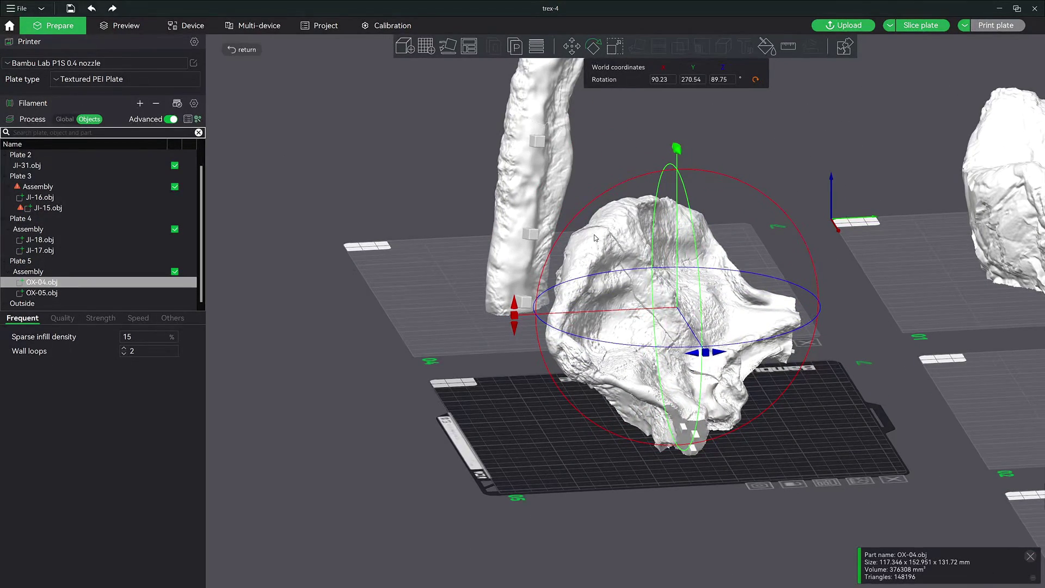
left_click(827, 431)
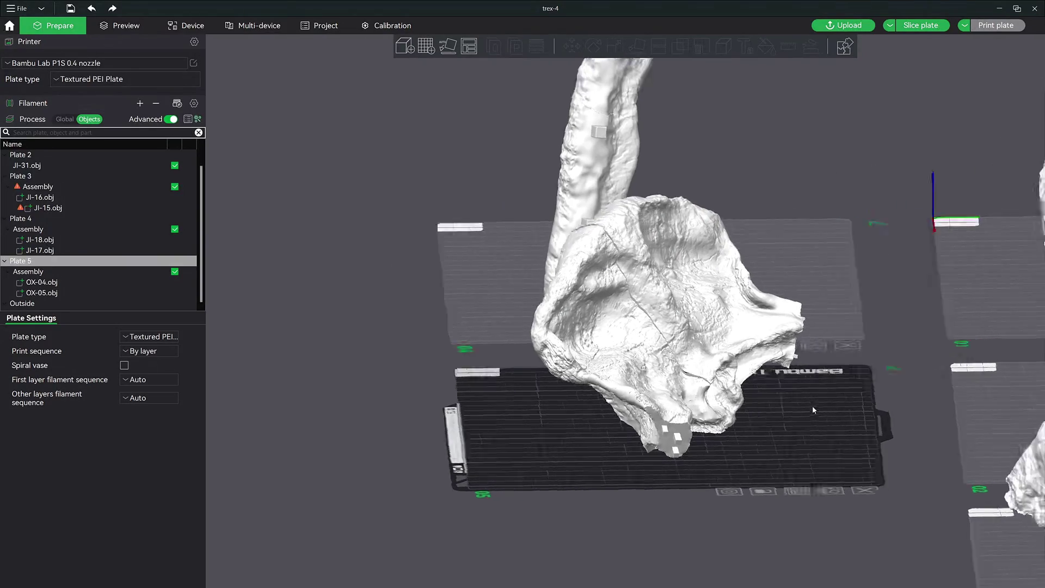
mouse_move(812, 406)
left_mouse_down()
mouse_move(844, 366)
mouse_move(858, 393)
mouse_move(638, 262)
left_mouse_up()
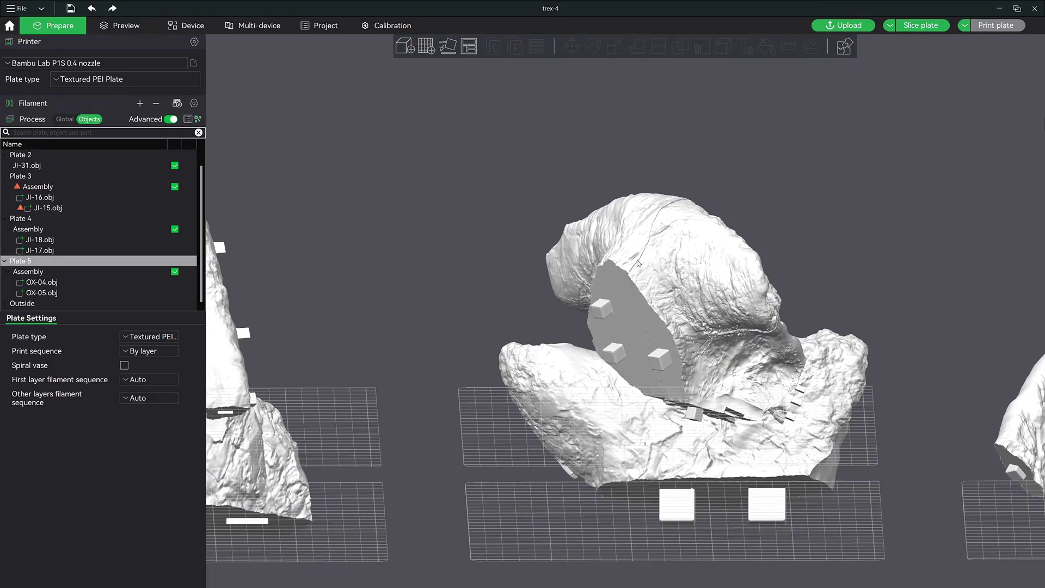
left_click_drag(772, 244, 782, 266)
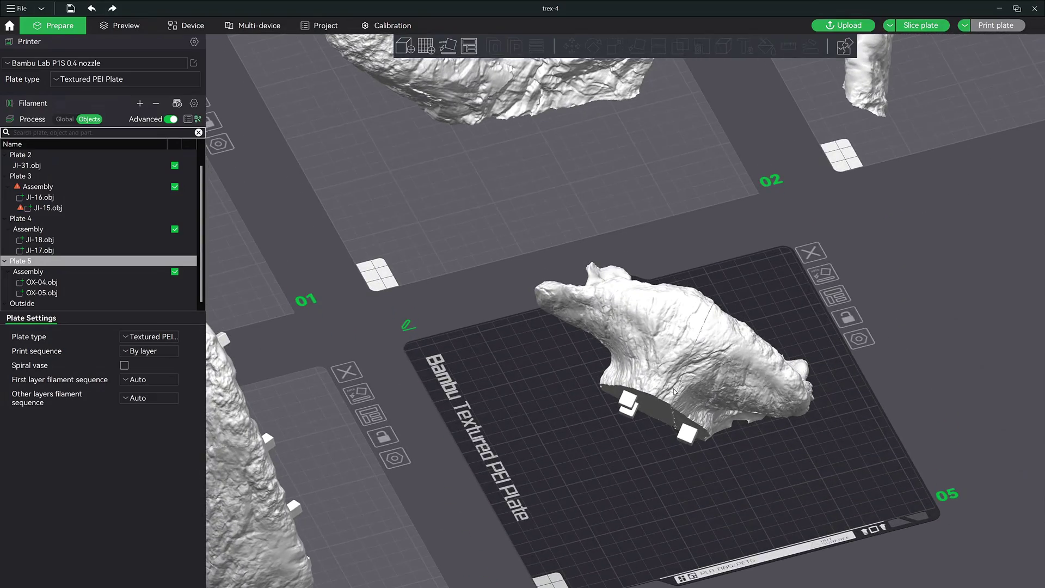
mouse_move(829, 465)
left_mouse_down()
mouse_move(753, 423)
mouse_move(679, 479)
mouse_move(764, 406)
mouse_move(631, 334)
mouse_move(688, 471)
mouse_move(635, 469)
mouse_move(654, 463)
mouse_move(719, 321)
mouse_move(671, 341)
left_mouse_up()
left_click(672, 341)
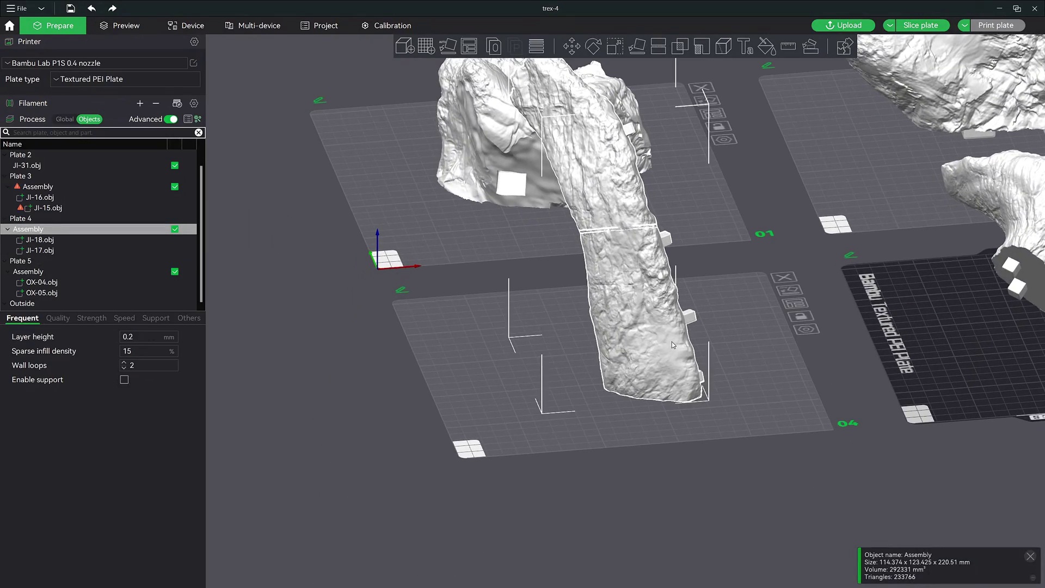
left_click_drag(743, 375, 751, 380)
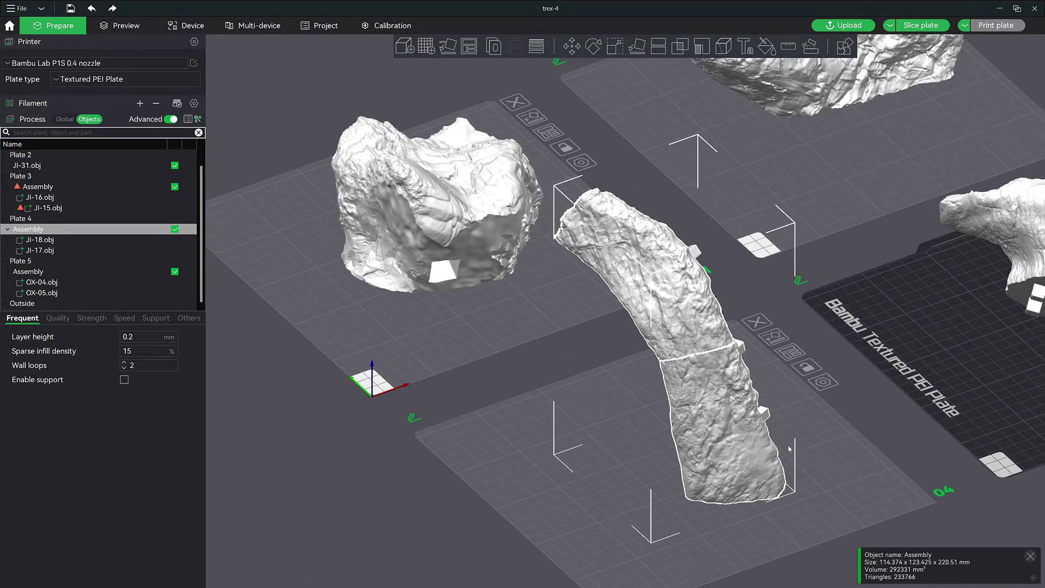
scroll(735, 423, "up", 3)
scroll(735, 423, "up", 2)
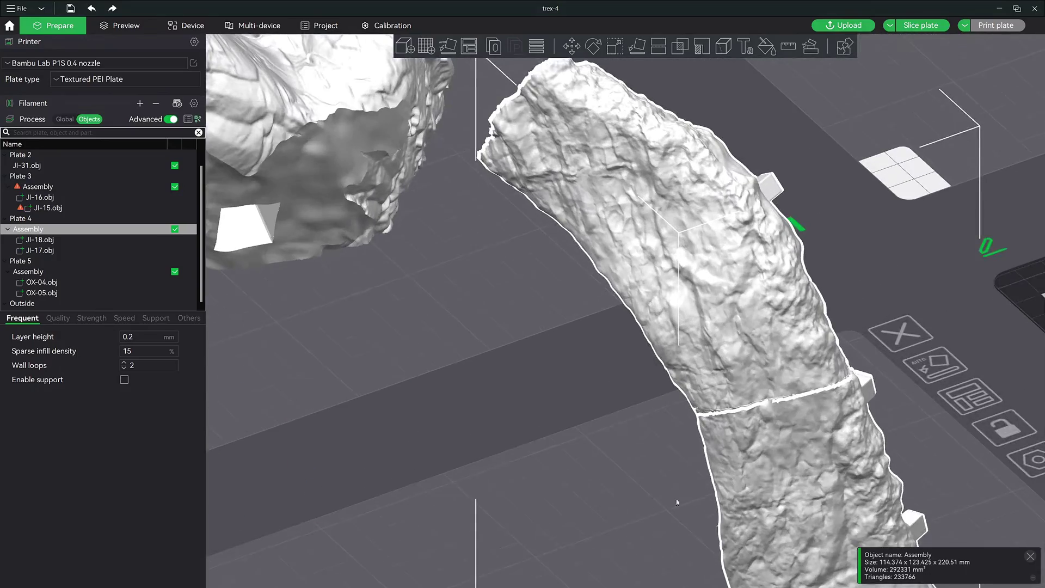
scroll(676, 498, "up", 2)
scroll(899, 492, "up", 1)
left_click(898, 492)
mouse_move(928, 490)
left_mouse_down()
mouse_move(897, 455)
mouse_move(657, 298)
left_mouse_up()
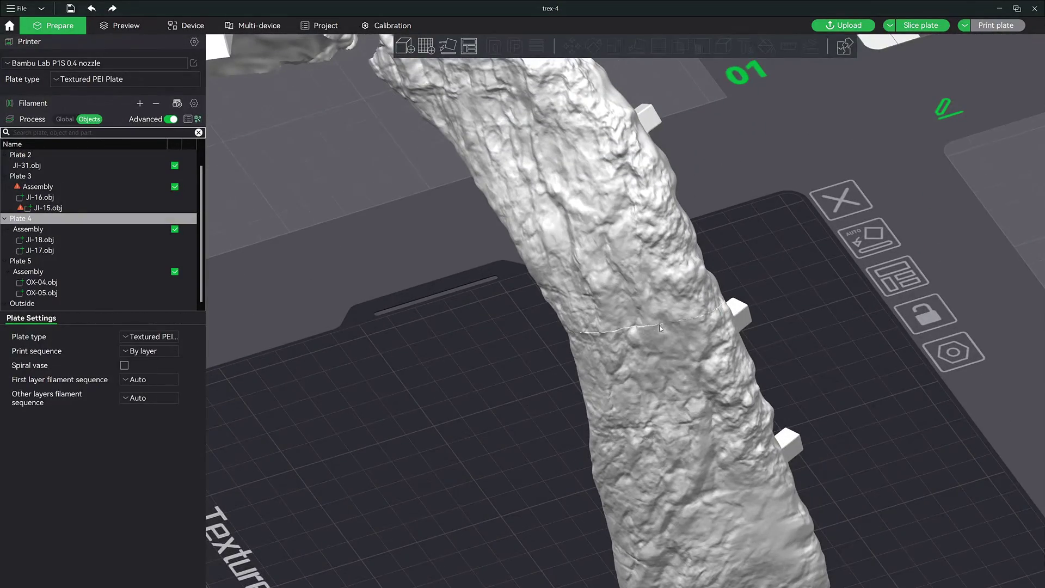
mouse_move(845, 430)
left_mouse_down()
mouse_move(785, 426)
mouse_move(783, 416)
mouse_move(785, 460)
mouse_move(664, 372)
left_mouse_up()
scroll(791, 427, "down", 3)
scroll(791, 465, "up", 2)
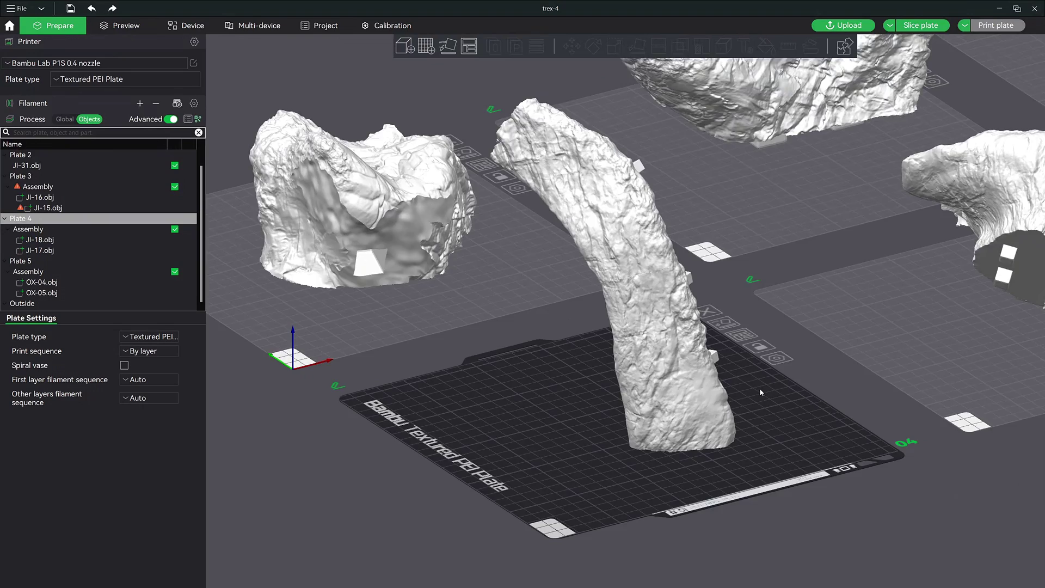
mouse_move(760, 392)
left_mouse_down()
mouse_move(749, 380)
mouse_move(734, 487)
left_mouse_up()
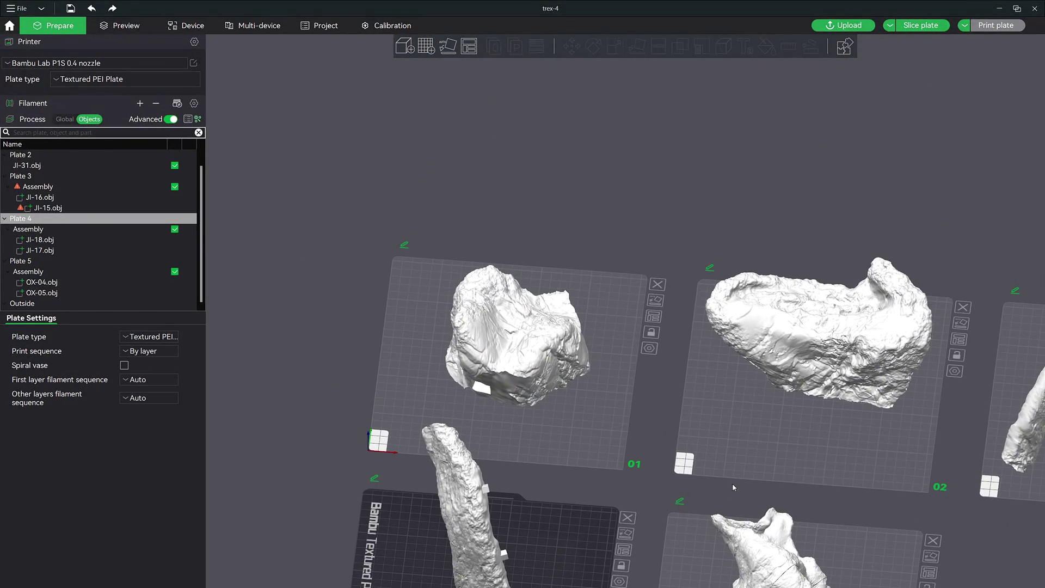
- Flip JI-31 180° about X so its flat face points up
left_click(576, 326)
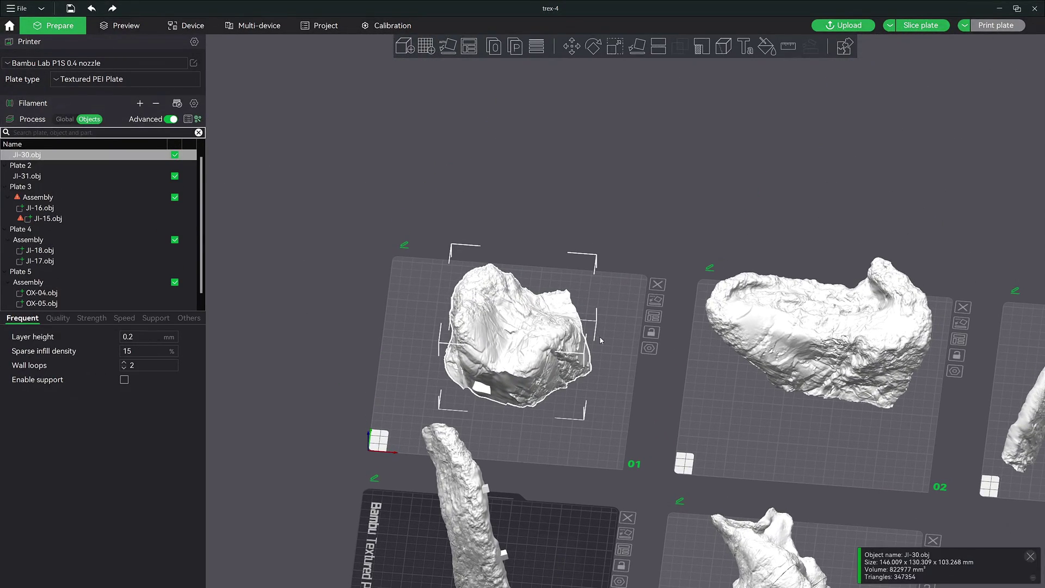
left_click(818, 335)
left_click_drag(765, 447, 764, 371)
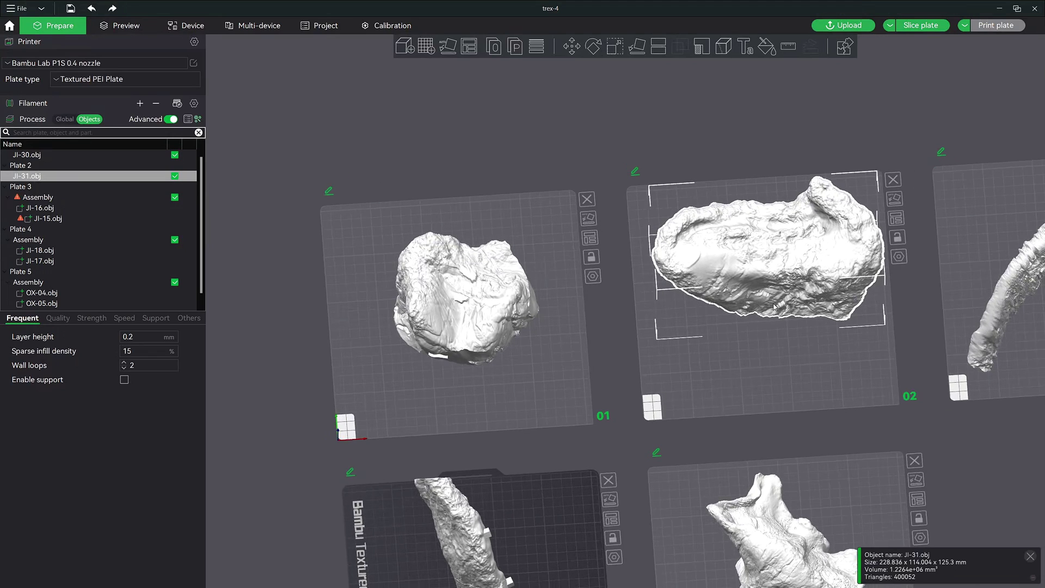
middle_click_drag(764, 371, 784, 401)
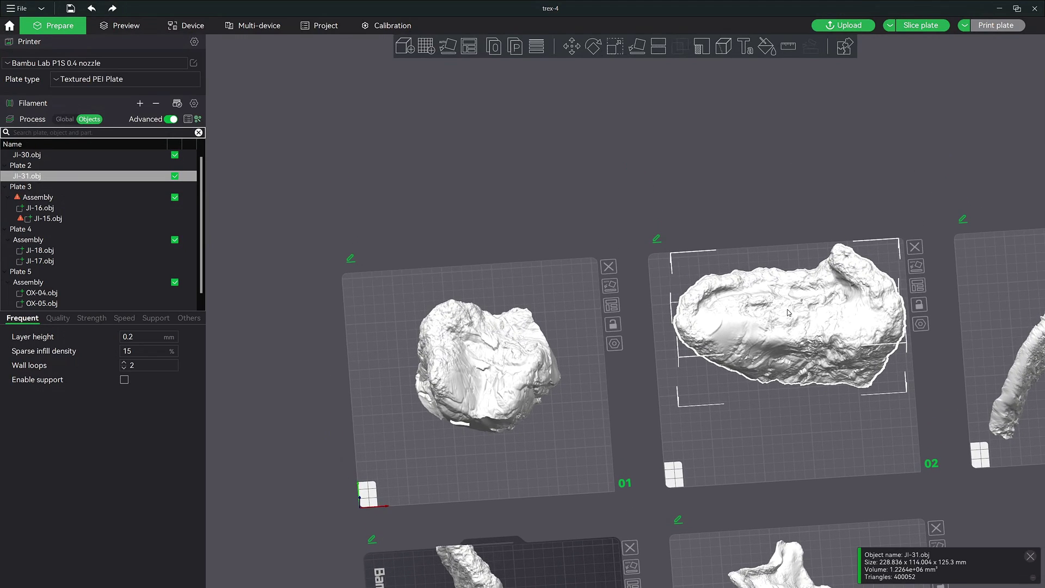
key("r")
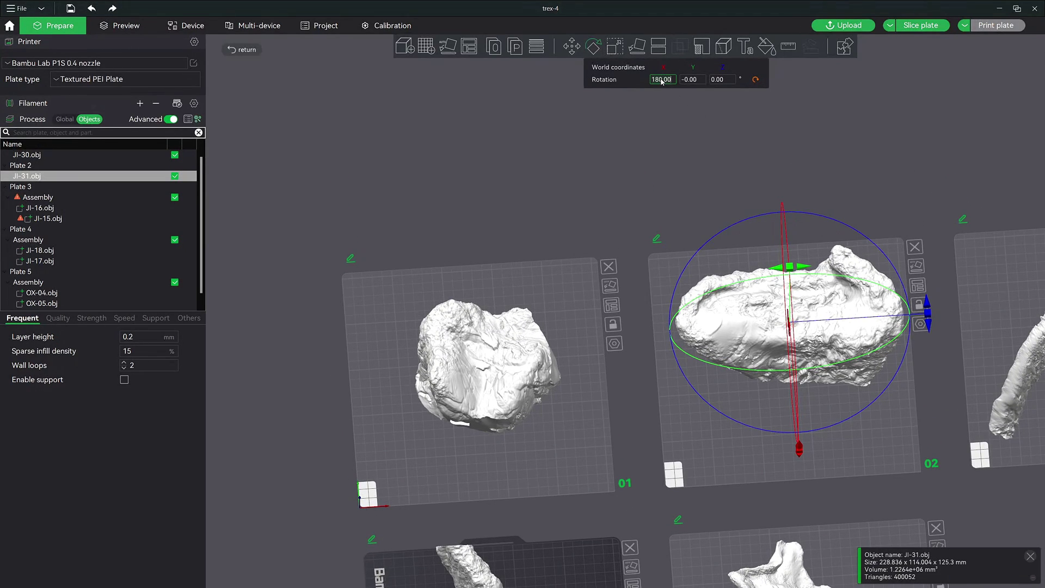
type("0")
key("Return")
left_click(894, 255)
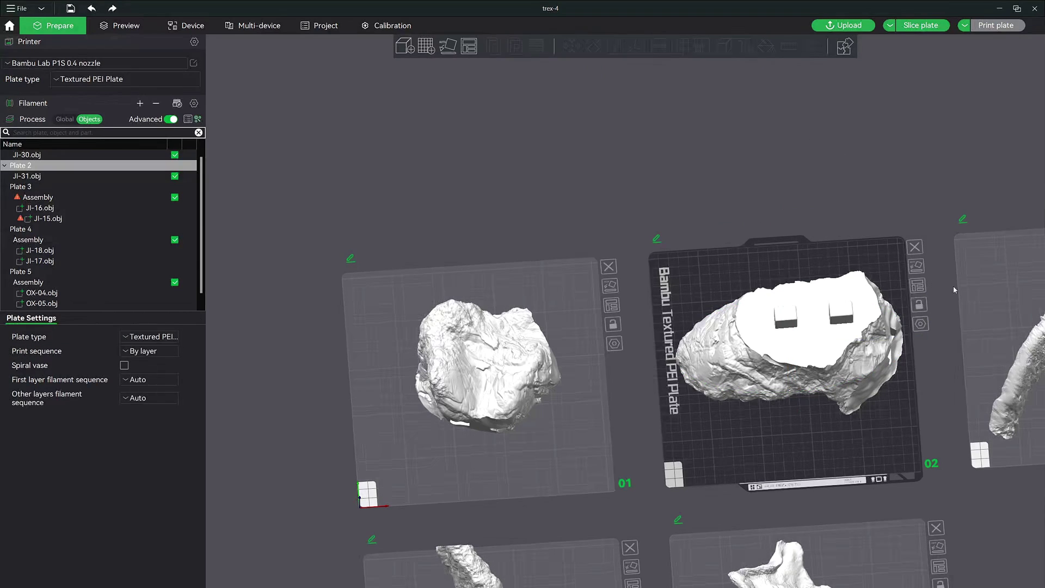
- Move JI-30 off plate 1 and place JI-31 onto plate 1
middle_click_drag(939, 361, 944, 247)
left_click_drag(456, 259, 475, 129)
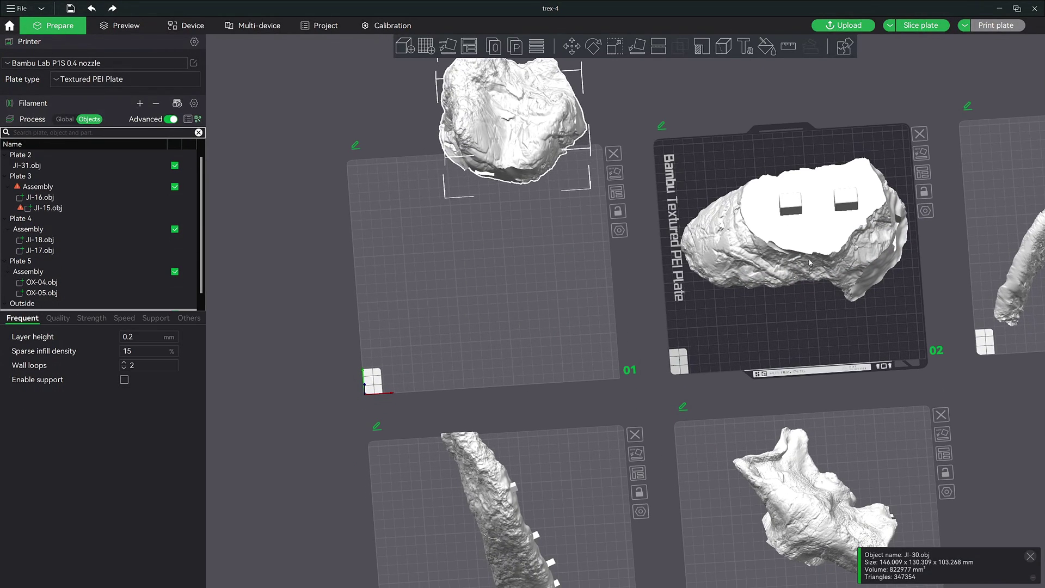
left_click_drag(809, 262, 494, 286)
mouse_move(493, 286)
middle_mouse_down()
mouse_move(575, 288)
mouse_move(671, 382)
middle_mouse_up()
left_click(644, 211)
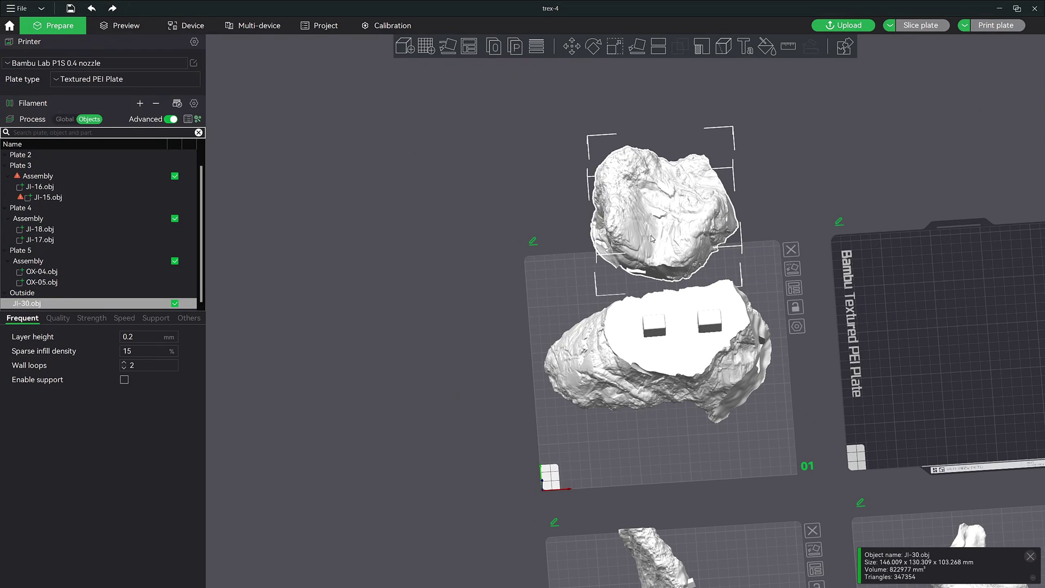
- Merge the selected JI-30 and JI-31 into a single Assembly
left_click(651, 342, "ctrl")
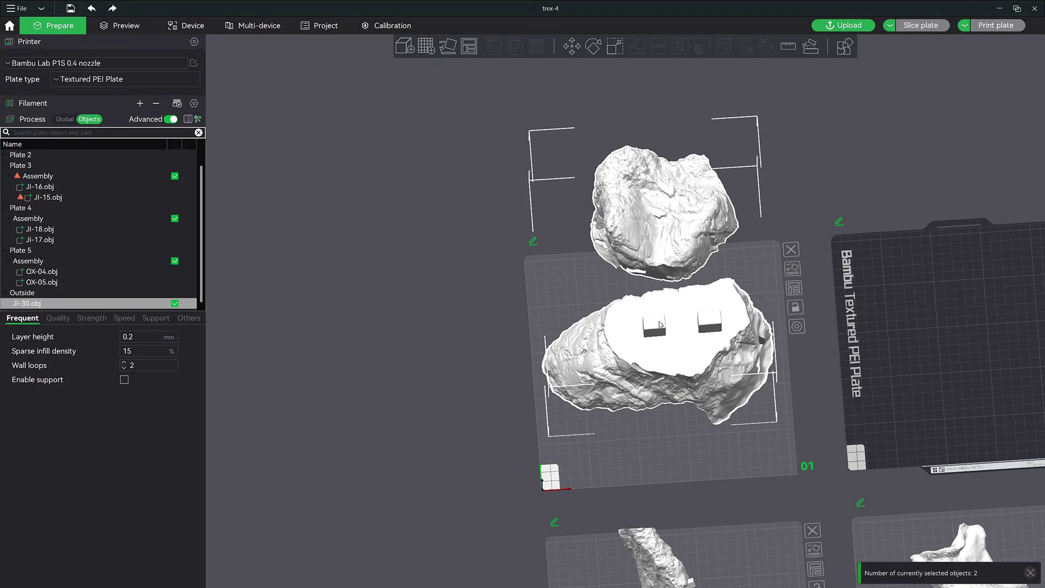
right_click(658, 237)
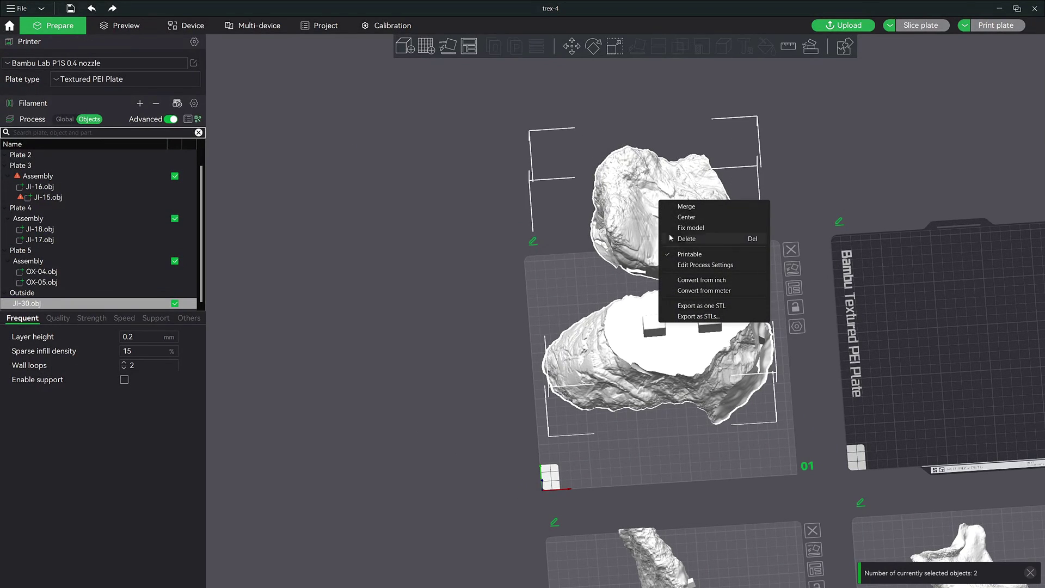
left_click(687, 206)
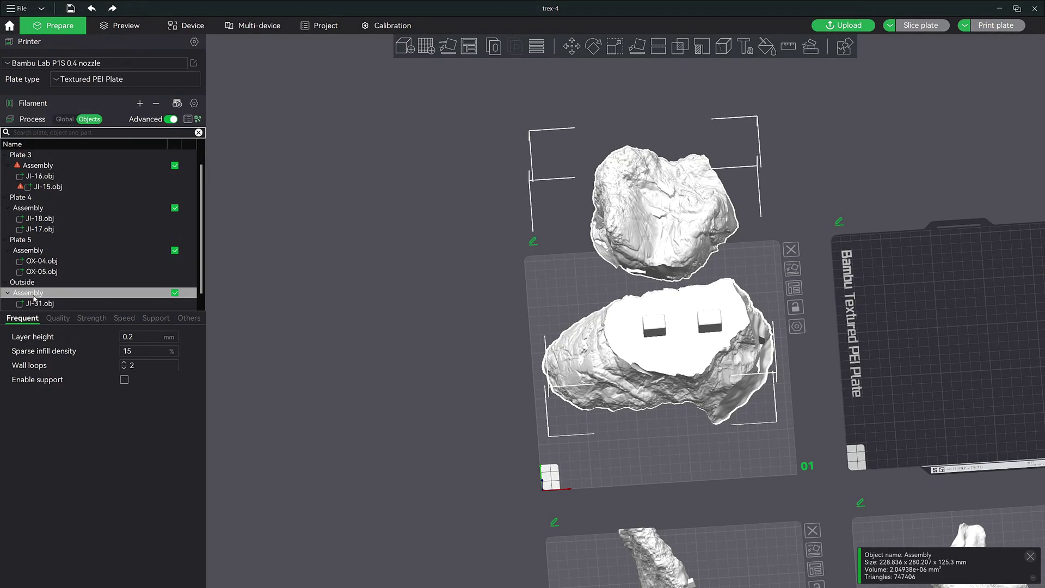
scroll(67, 296, "down", 1)
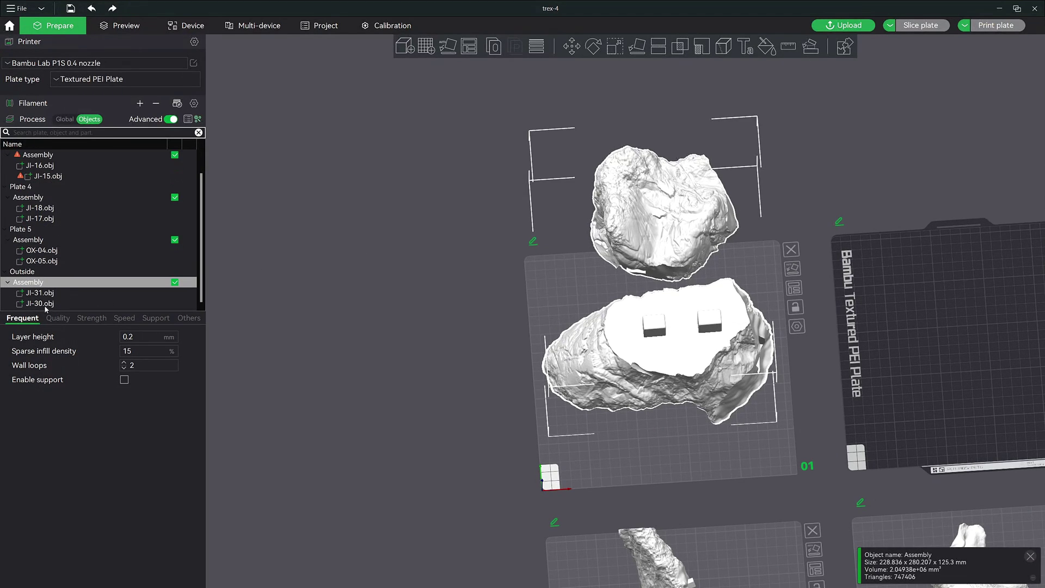
left_click(815, 255)
- Lift the JI-30 part along Z and slide it along Y onto plate 1 above JI-31
left_click_drag(815, 255, 701, 439)
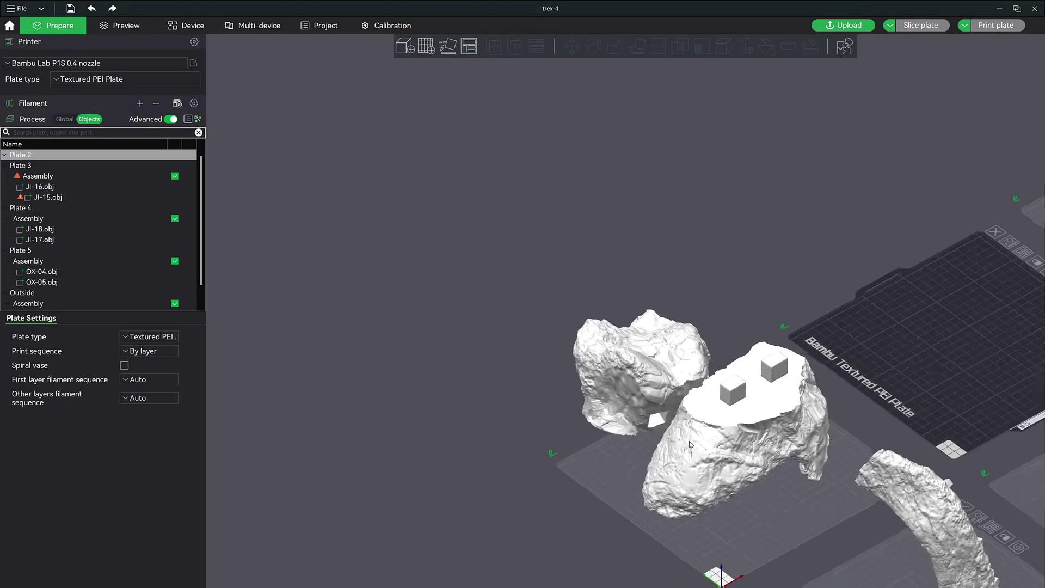
left_click(710, 419)
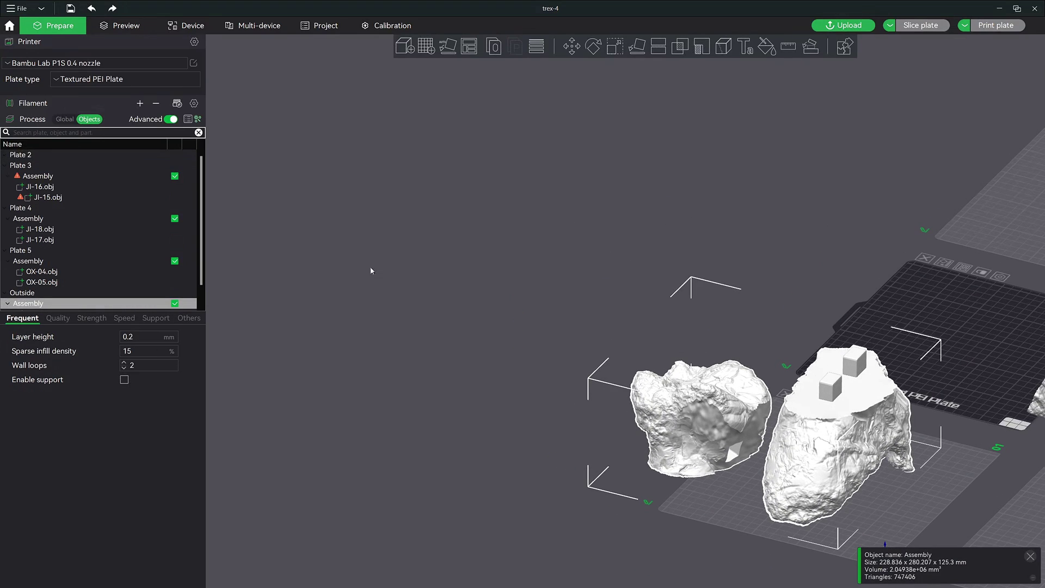
scroll(39, 294, "down", 2)
left_click(33, 294)
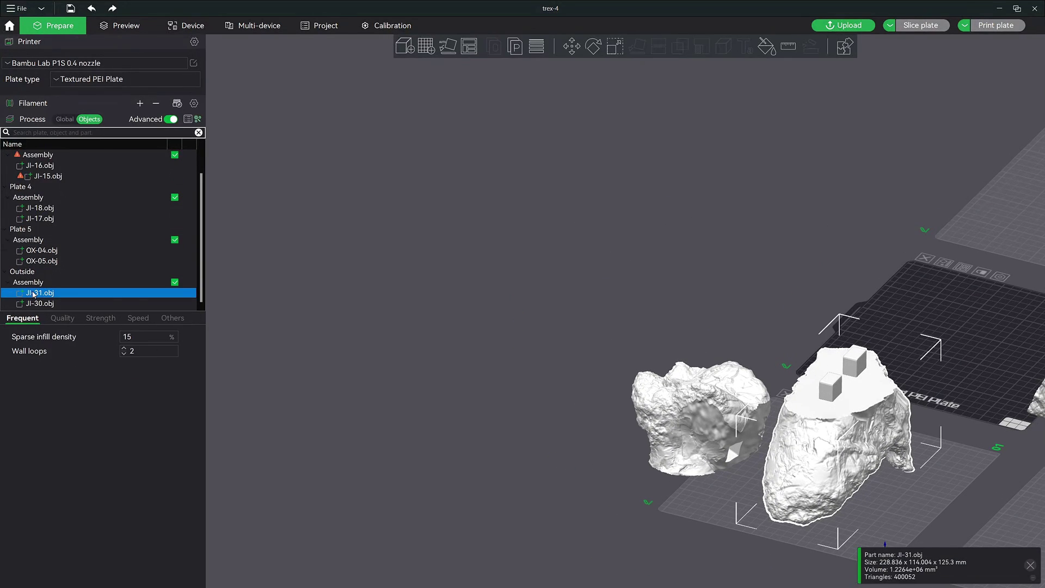
left_click(33, 294)
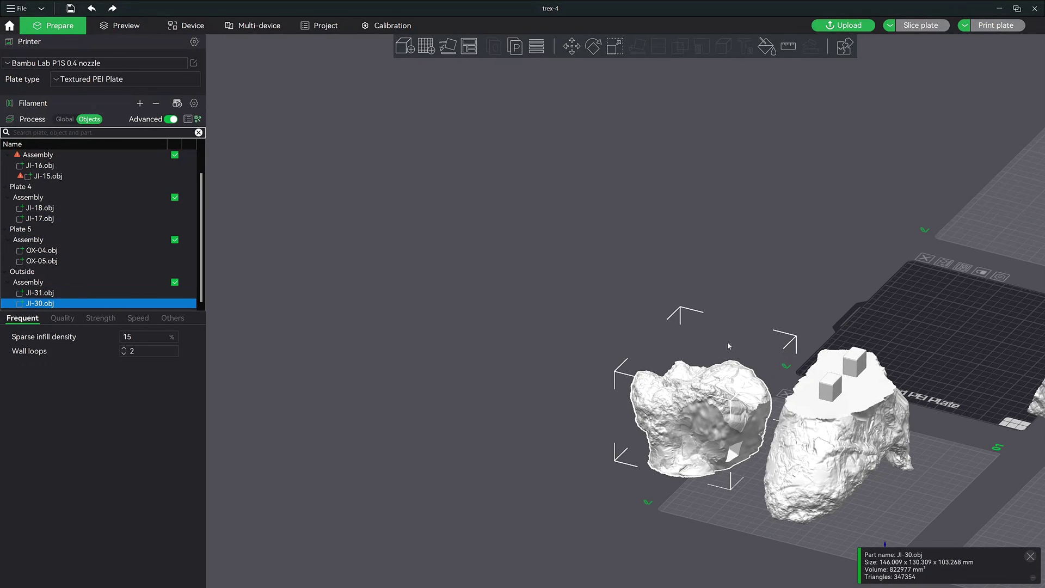
left_click(577, 50)
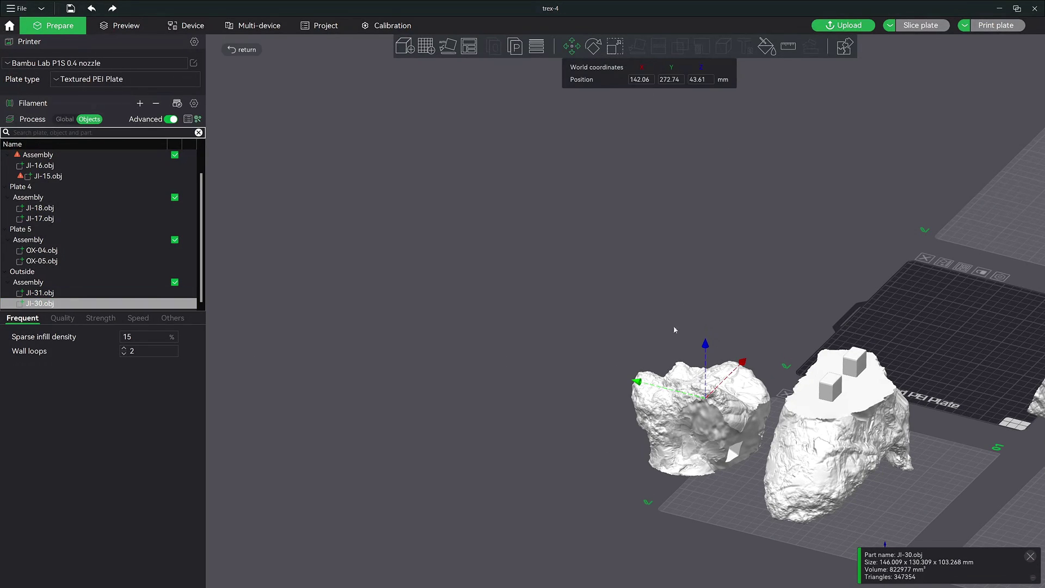
left_click_drag(706, 348, 731, 241)
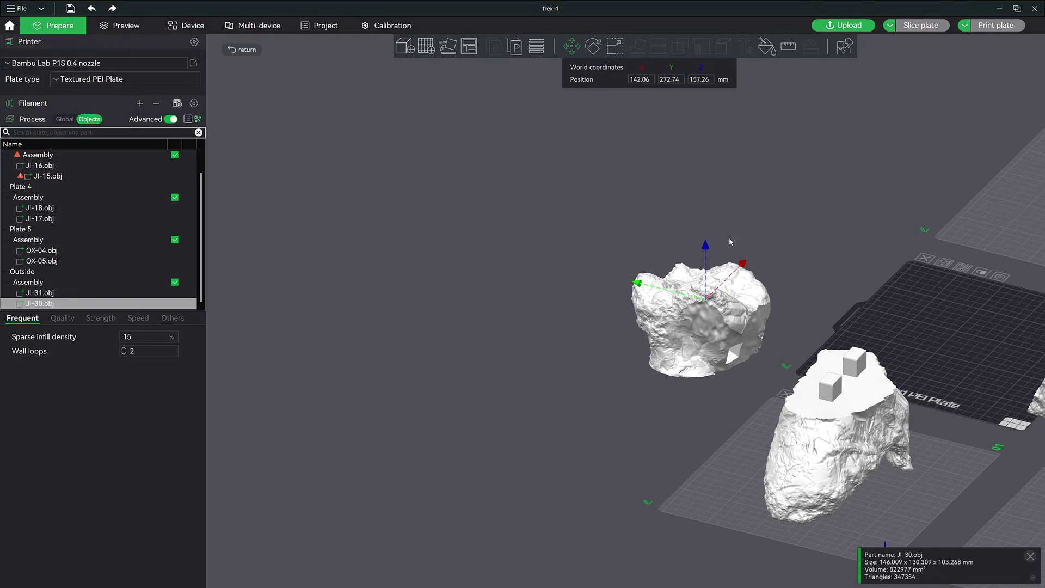
left_click_drag(635, 283, 799, 350)
mouse_move(933, 455)
left_mouse_down()
mouse_move(771, 412)
mouse_move(765, 436)
mouse_move(769, 418)
left_mouse_up()
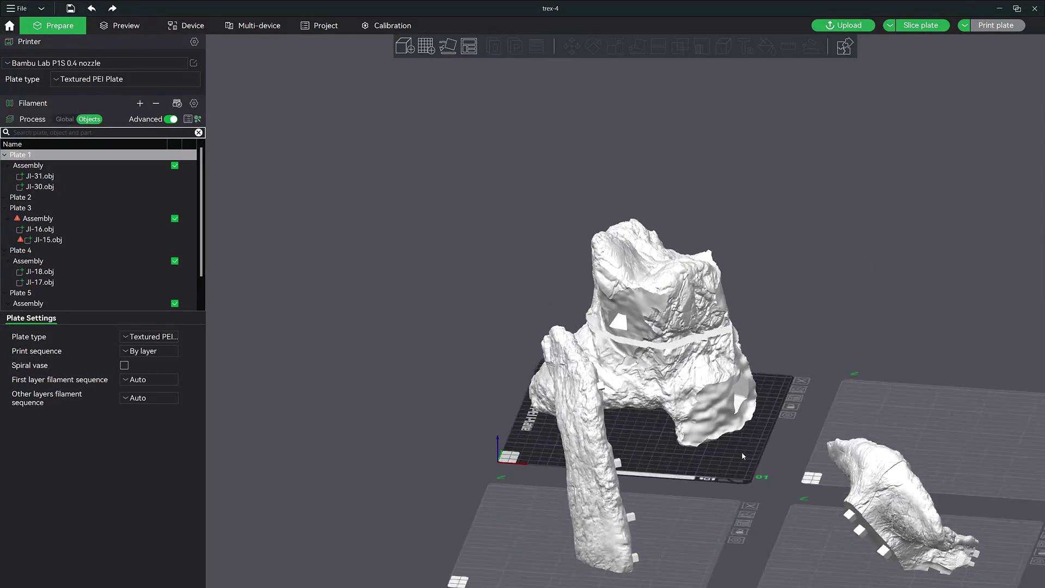
- Check the parts listed under plate 3, then select the JI-30 part on plate 1
scroll(741, 451, "up", 5)
left_click(812, 452)
scroll(42, 294, "down", 2)
left_click(43, 295)
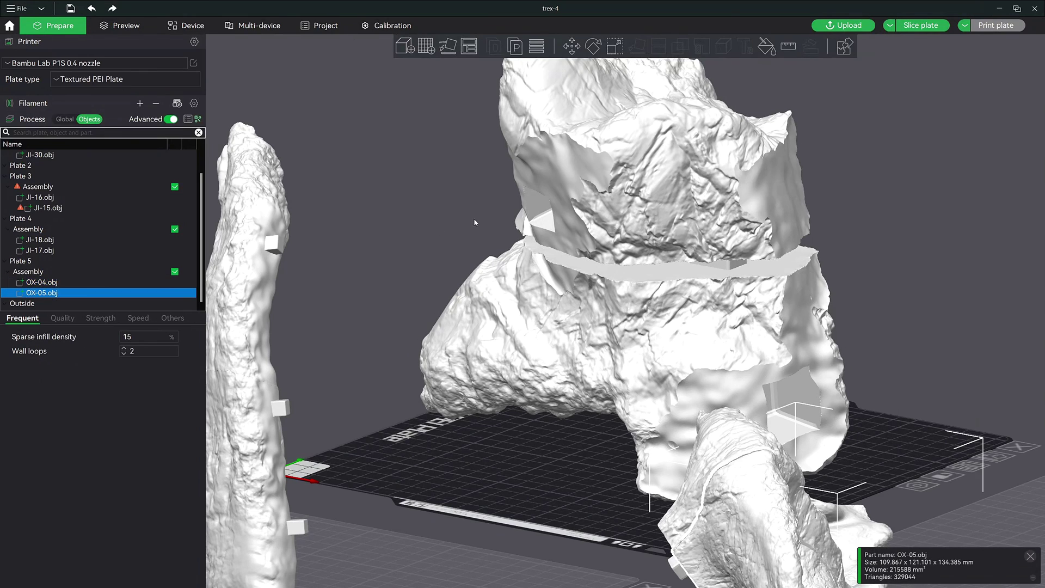
left_click(39, 250)
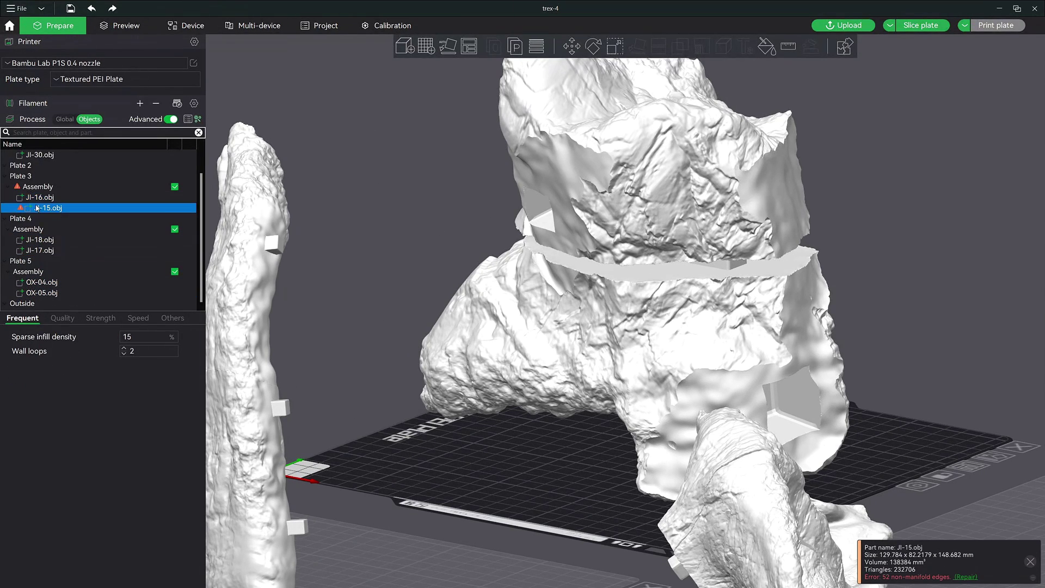
scroll(41, 218, "up", 1)
left_click(43, 186)
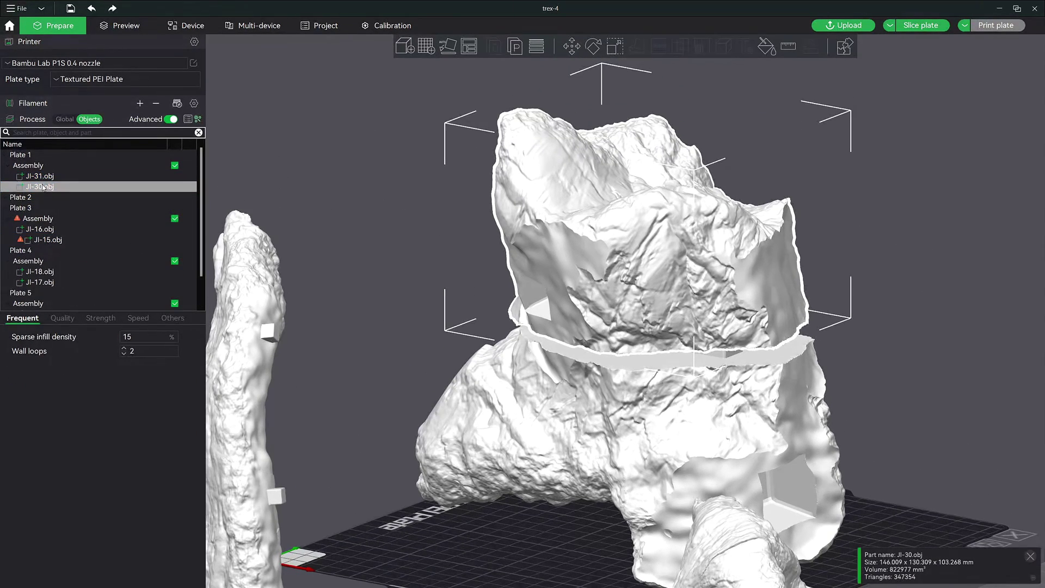
right_click(30, 188)
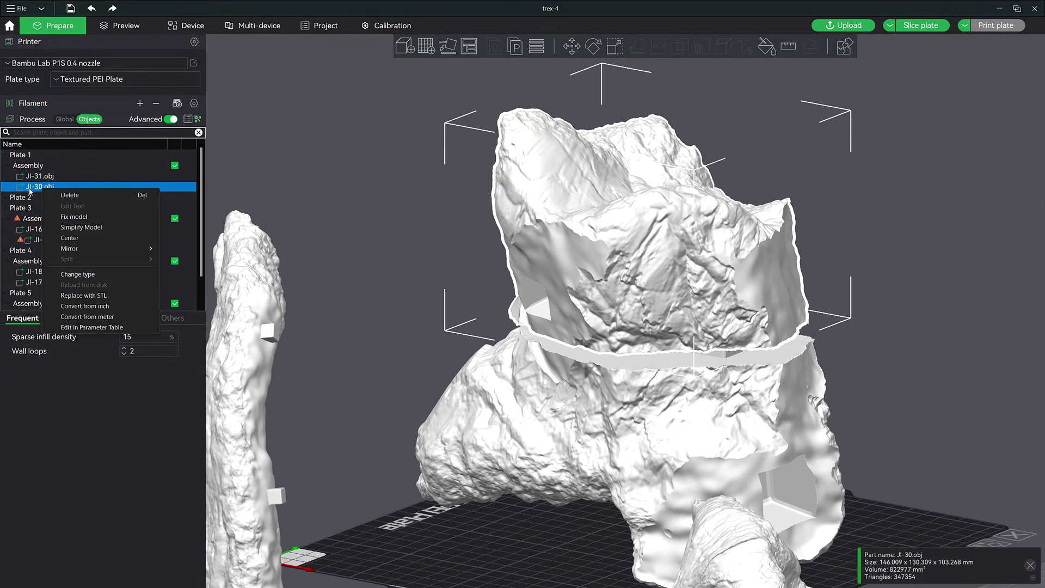
left_click(42, 189)
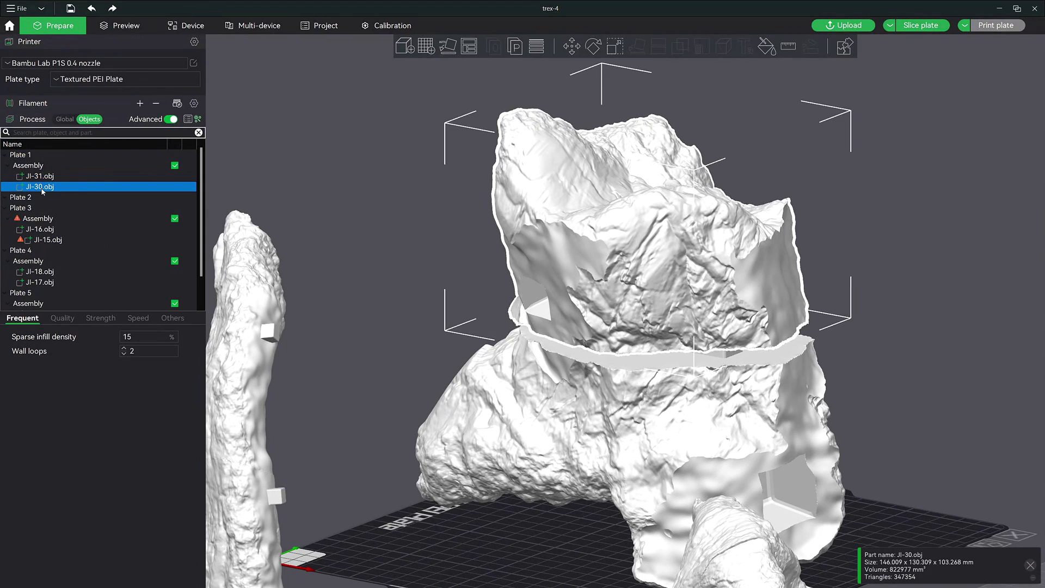
- Rename JI-30 to TOP and JI-31 to BOTTOM
double_click(43, 188)
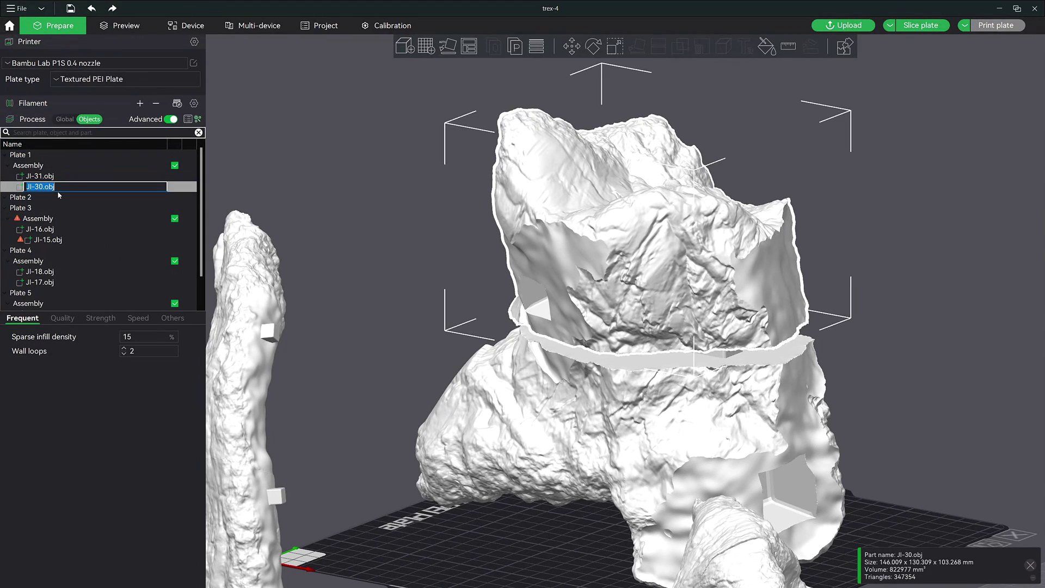
type("TOP")
key("Return")
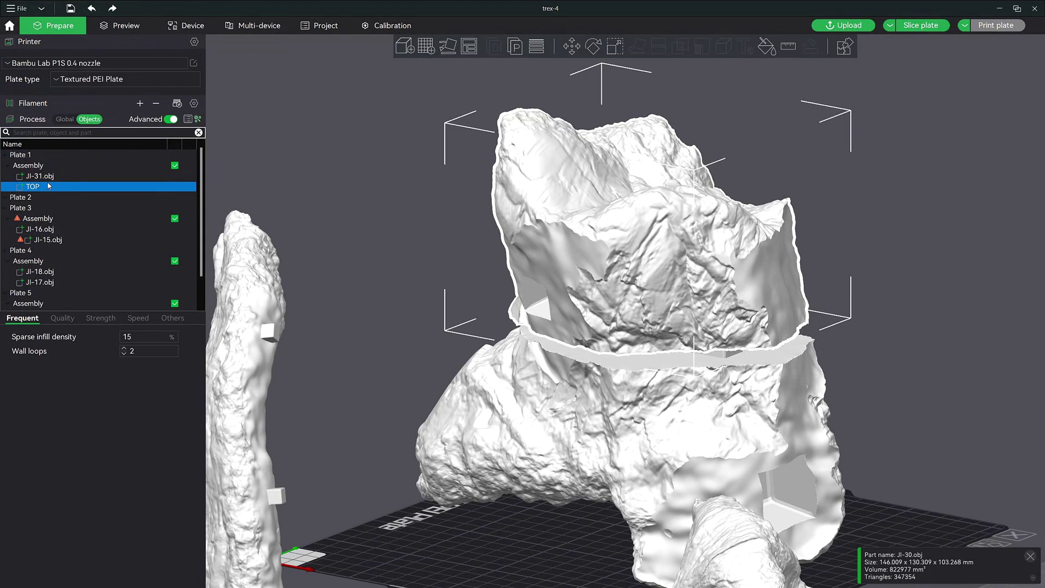
left_click(41, 178)
double_click(41, 178)
type("BO")
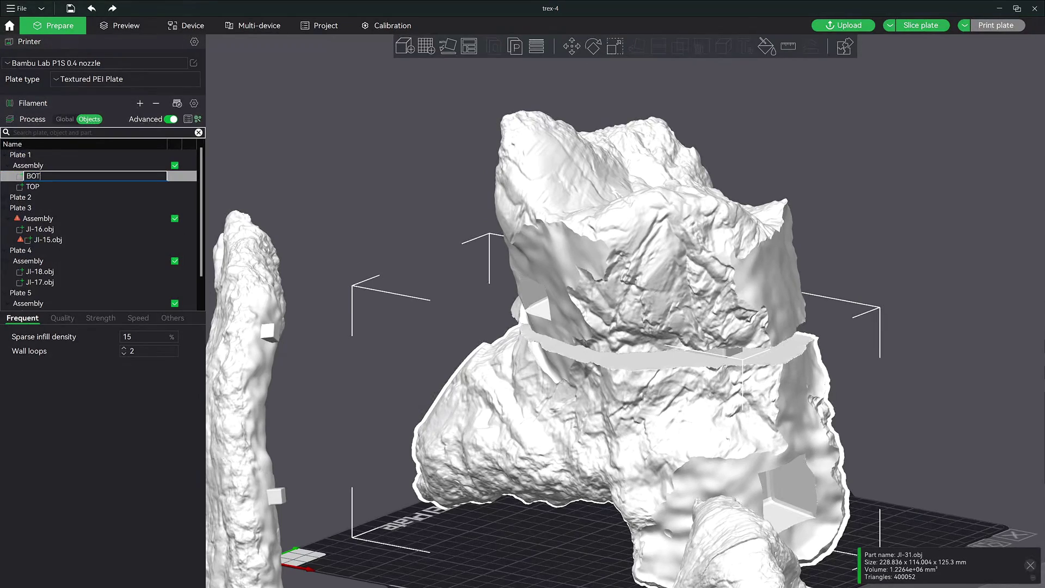
type("TOM")
key("Return")
left_click(36, 188)
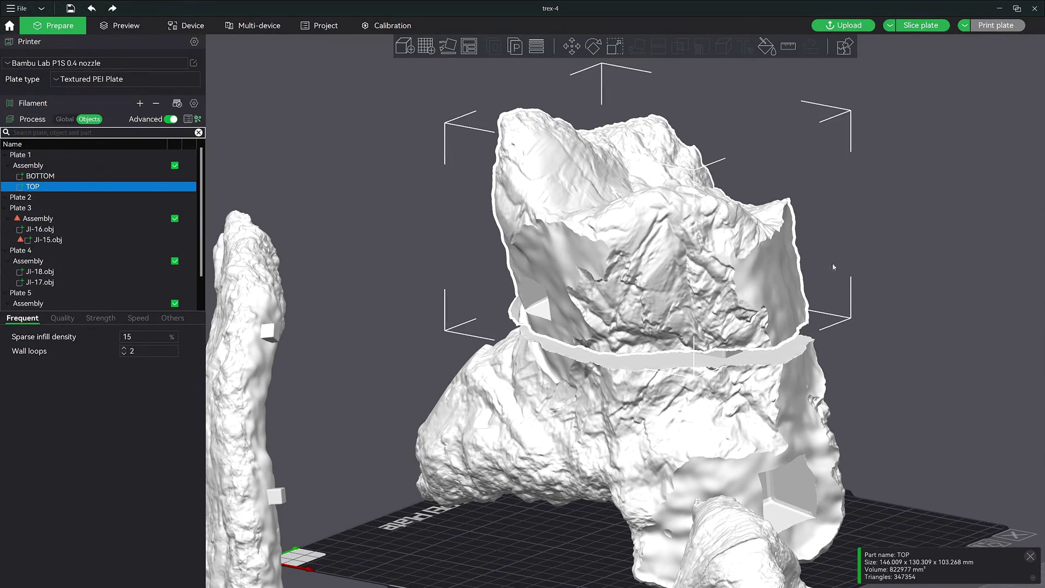
- Lower the TOP half along Z toward BOTTOM and shift it slightly along Y and X
mouse_move(833, 267)
left_mouse_down()
mouse_move(910, 283)
mouse_move(912, 301)
mouse_move(921, 294)
left_mouse_up()
scroll(913, 282, "up", 2)
scroll(917, 288, "up", 2)
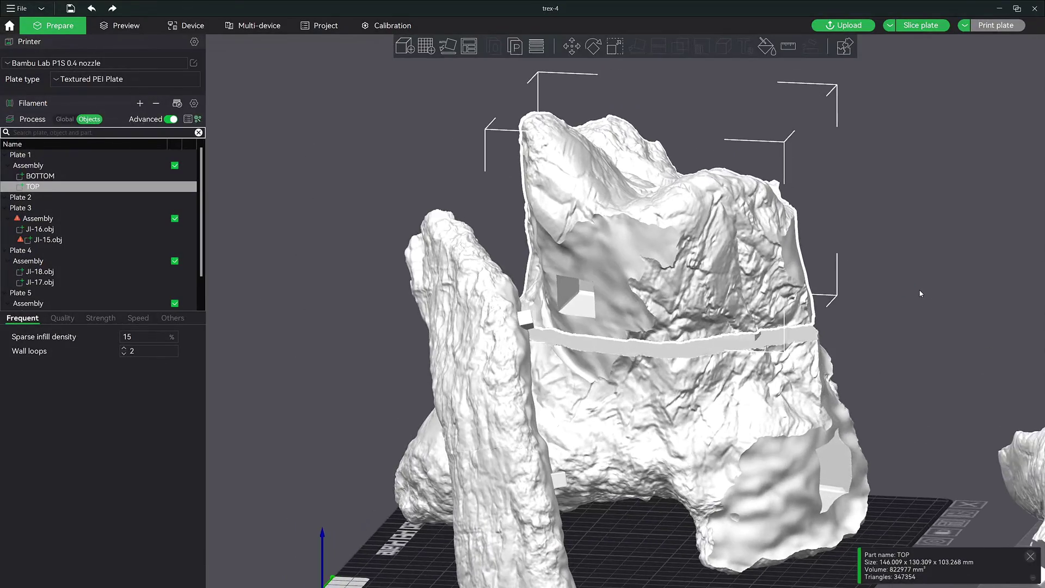
key("m")
left_click_drag(661, 106, 665, 127)
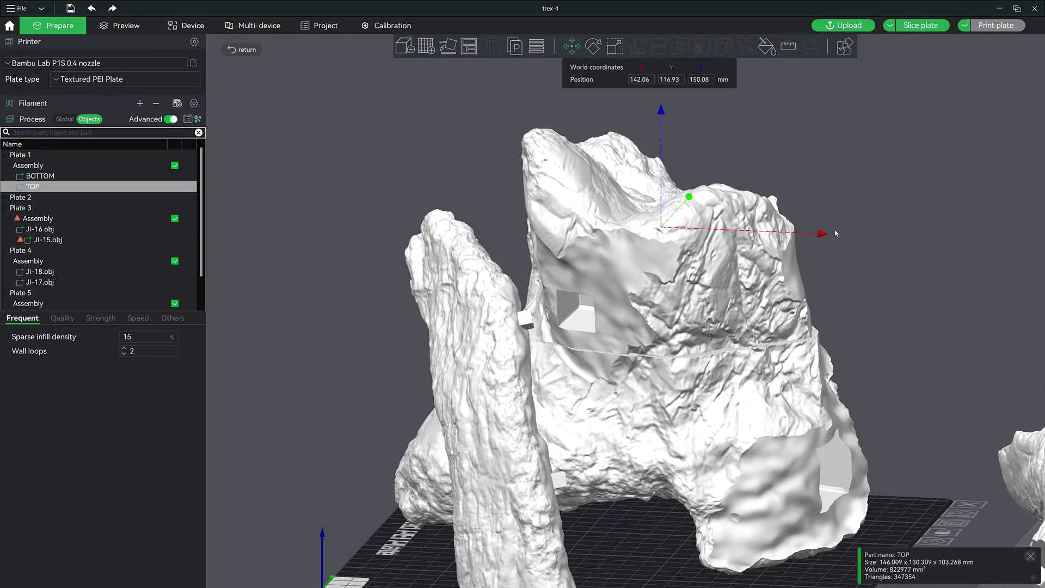
mouse_move(920, 297)
left_mouse_down()
mouse_move(835, 315)
mouse_move(811, 338)
left_mouse_up()
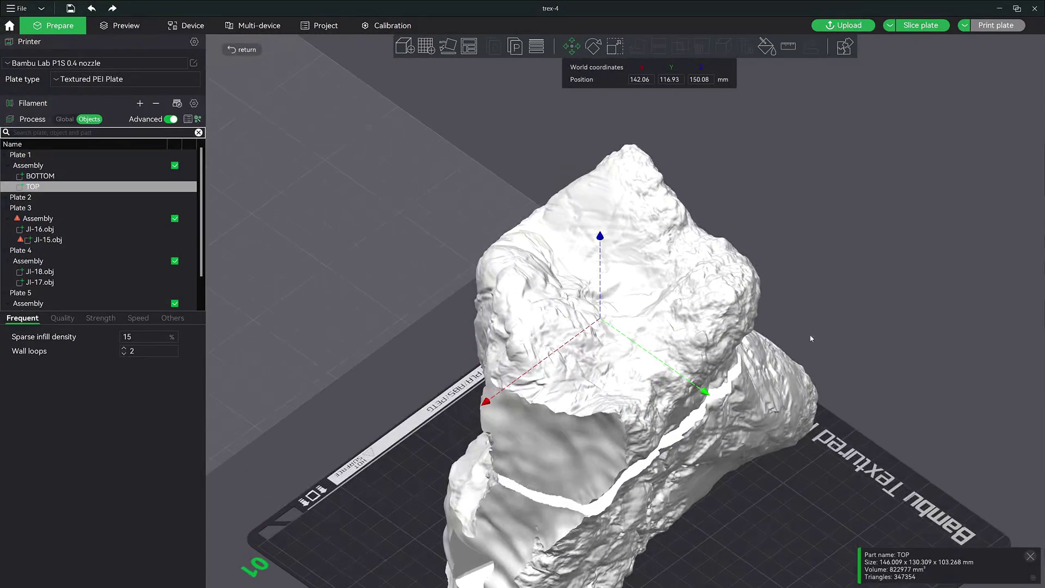
left_click_drag(706, 394, 710, 403)
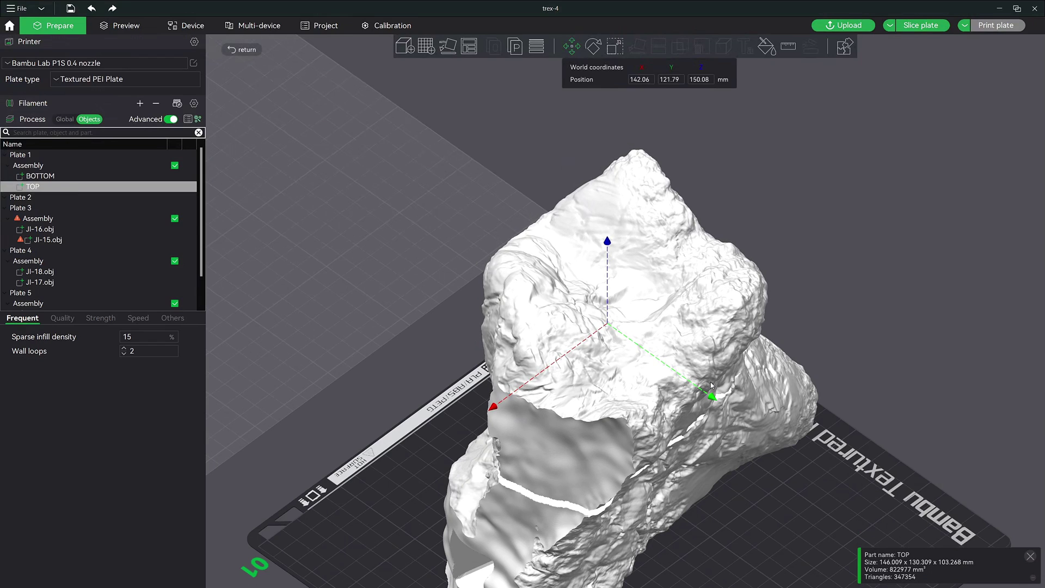
left_click_drag(499, 406, 489, 414)
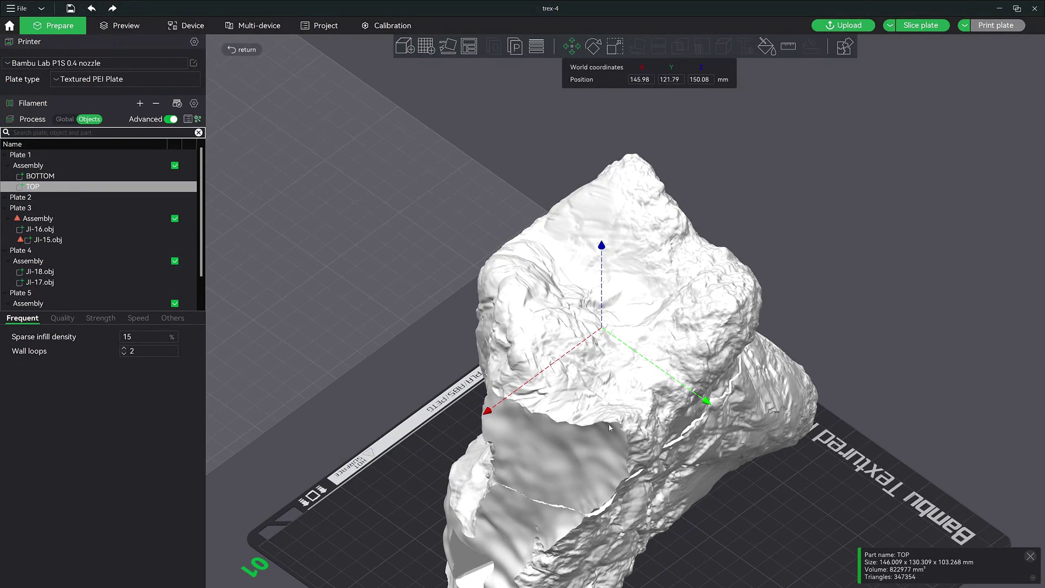
left_click_drag(705, 404, 710, 406)
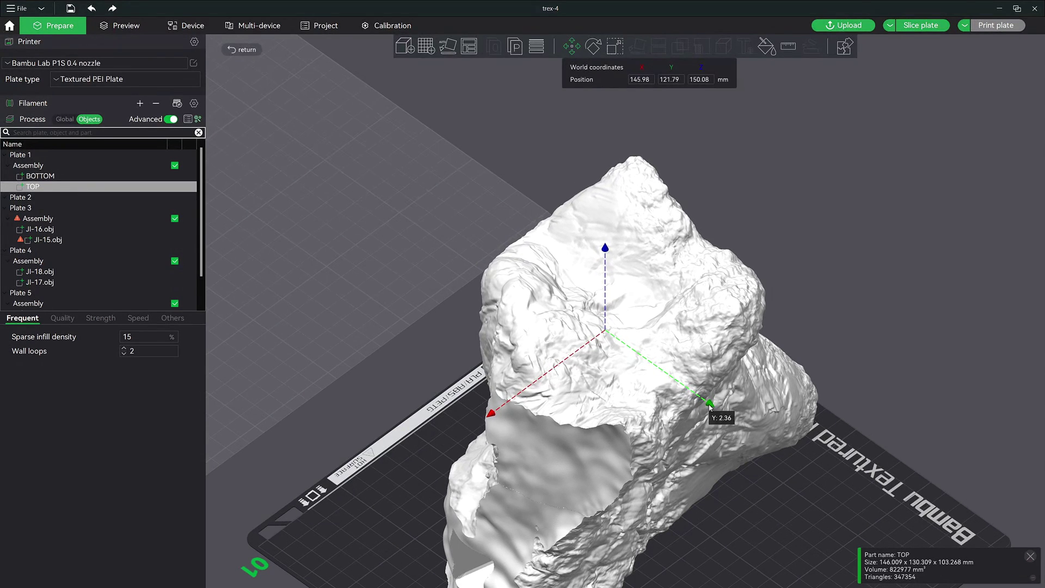
- From a low side view, lower TOP a bit more and nudge it along Y and X to align
mouse_move(762, 474)
left_mouse_down()
mouse_move(792, 506)
mouse_move(808, 492)
mouse_move(858, 494)
left_mouse_up()
scroll(858, 493, "up", 3)
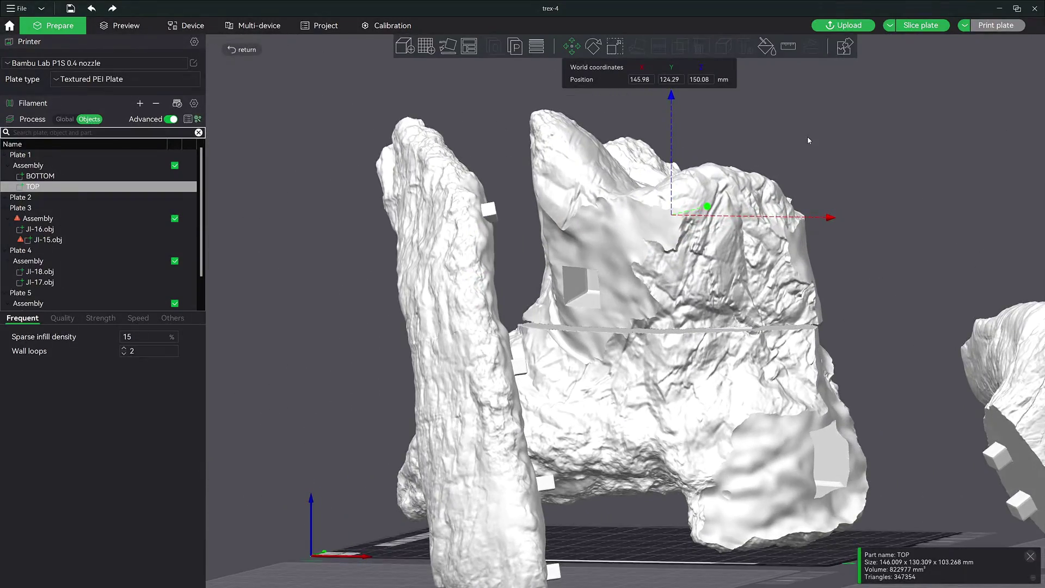
middle_click_drag(808, 140, 805, 167)
mouse_move(671, 125)
left_mouse_down()
mouse_move(872, 290)
mouse_move(814, 299)
mouse_move(802, 340)
left_mouse_up()
left_click_drag(677, 241, 673, 253)
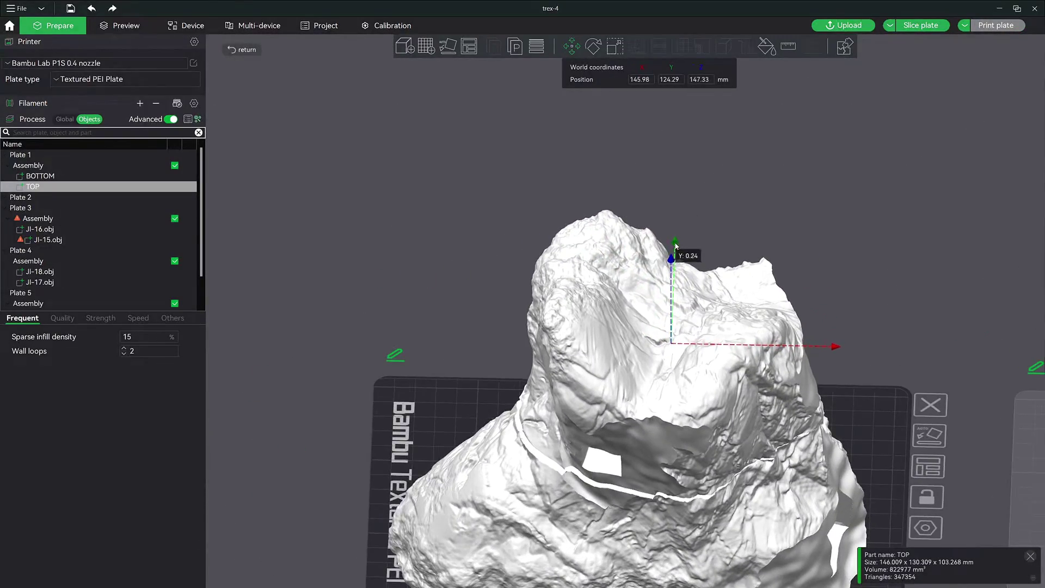
left_click_drag(839, 355, 834, 357)
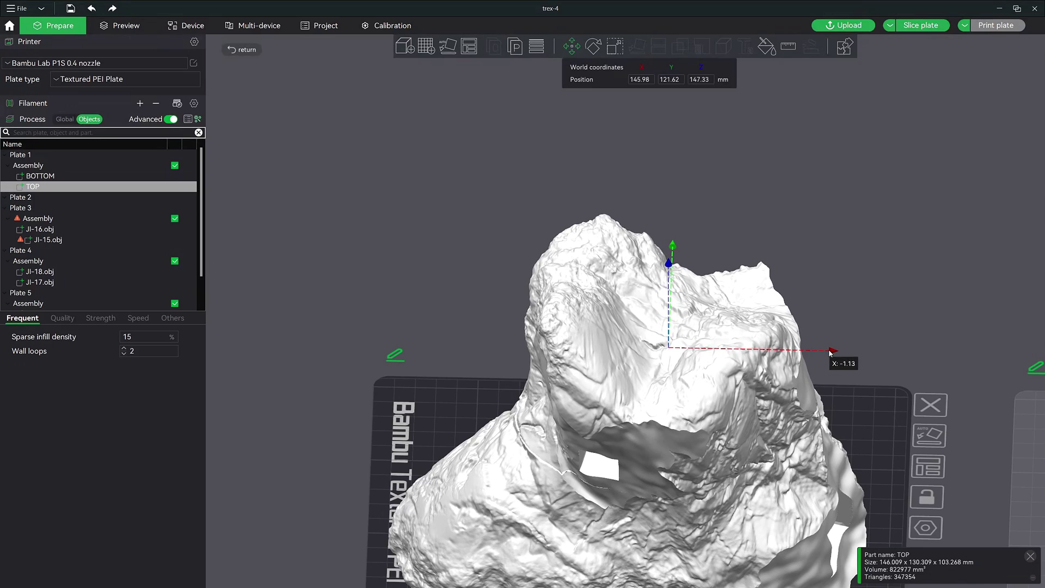
scroll(709, 390, "up", 3)
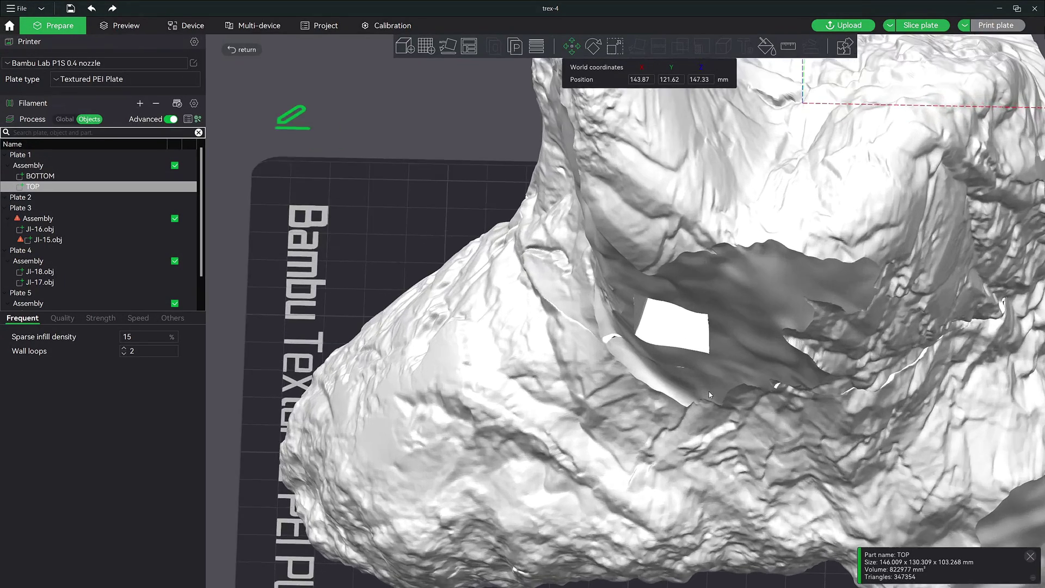
scroll(709, 391, "up", 2)
scroll(709, 390, "down", 4)
left_click(707, 463)
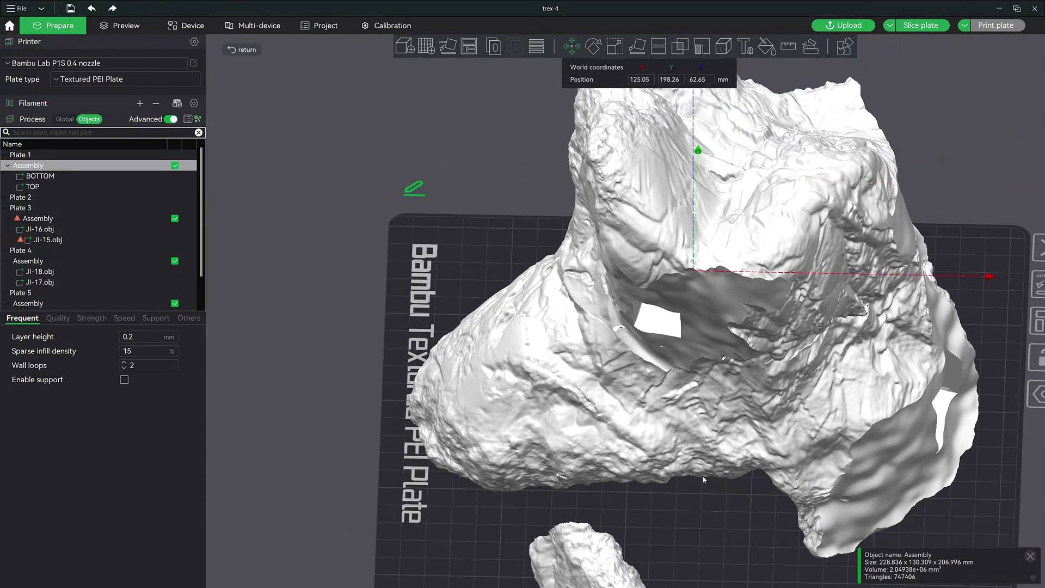
left_click(30, 186)
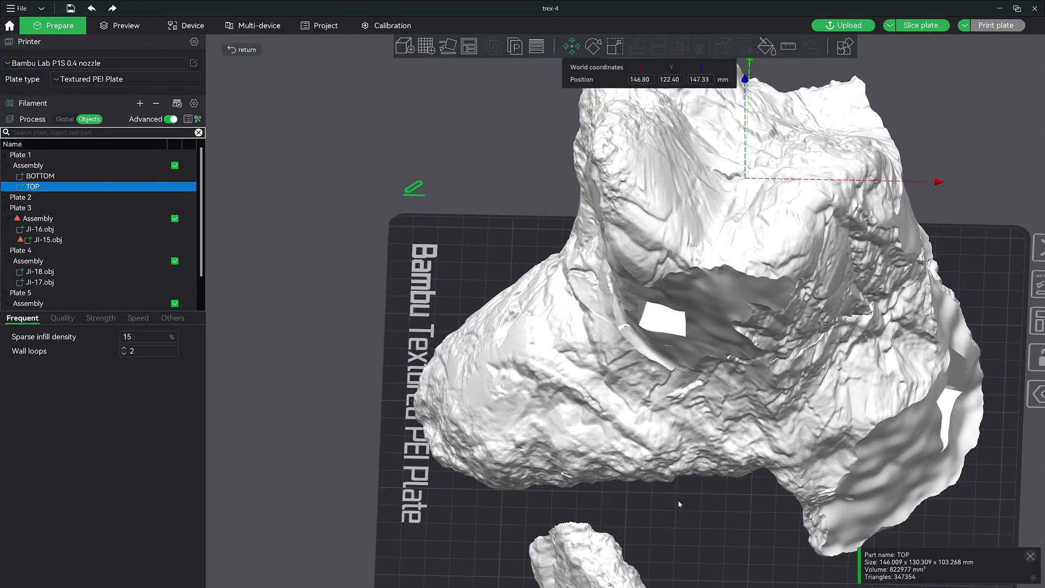
mouse_move(678, 499)
left_mouse_down()
mouse_move(726, 553)
mouse_move(440, 366)
mouse_move(482, 370)
left_mouse_up()
- Twist the TOP half about 1.4° around the Z axis to seat it on BOTTOM
key("r")
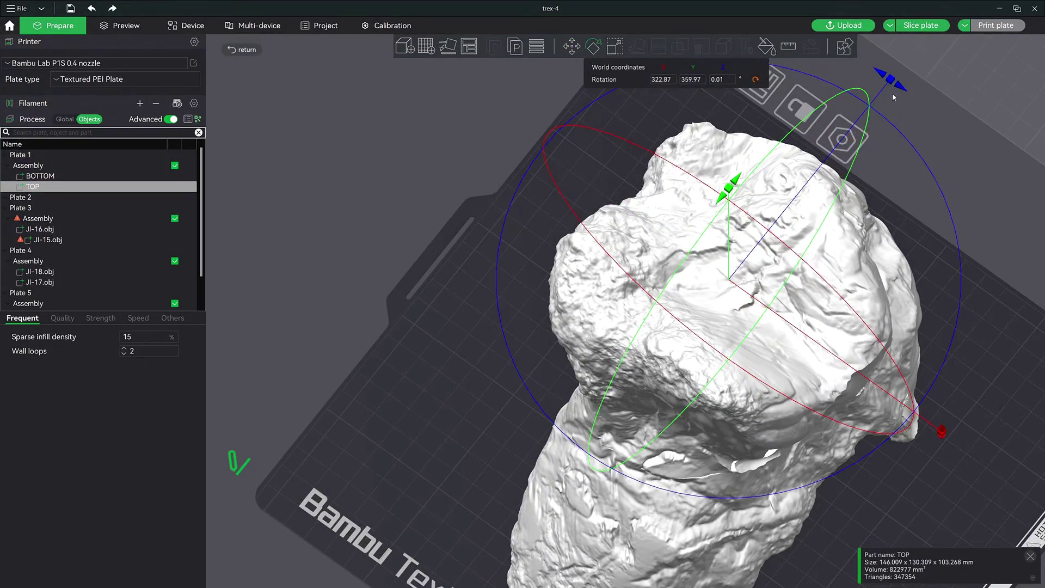
left_click_drag(893, 97, 921, 82)
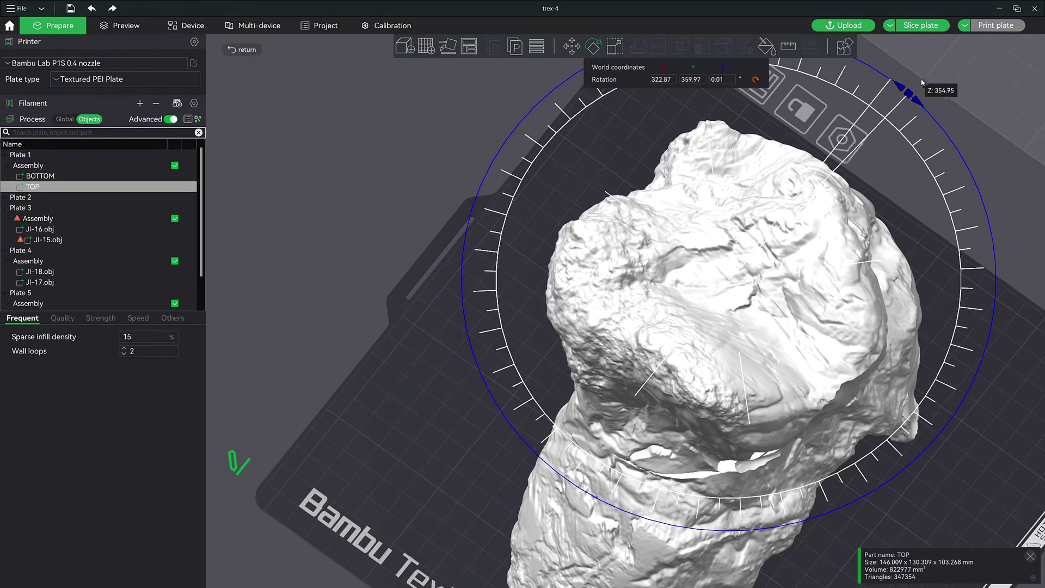
left_click_drag(884, 112, 948, 54)
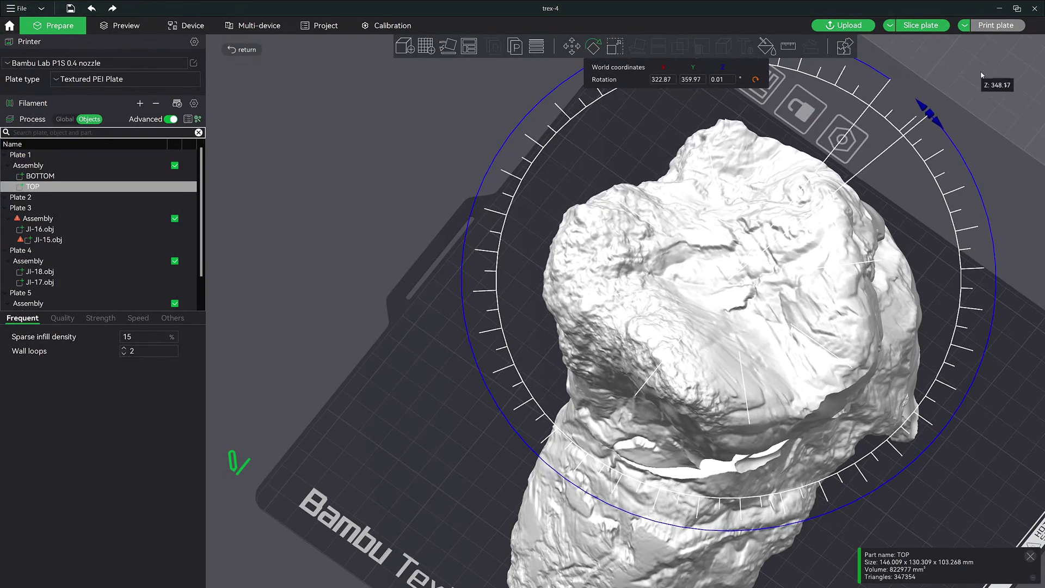
left_click_drag(947, 55, 922, 38)
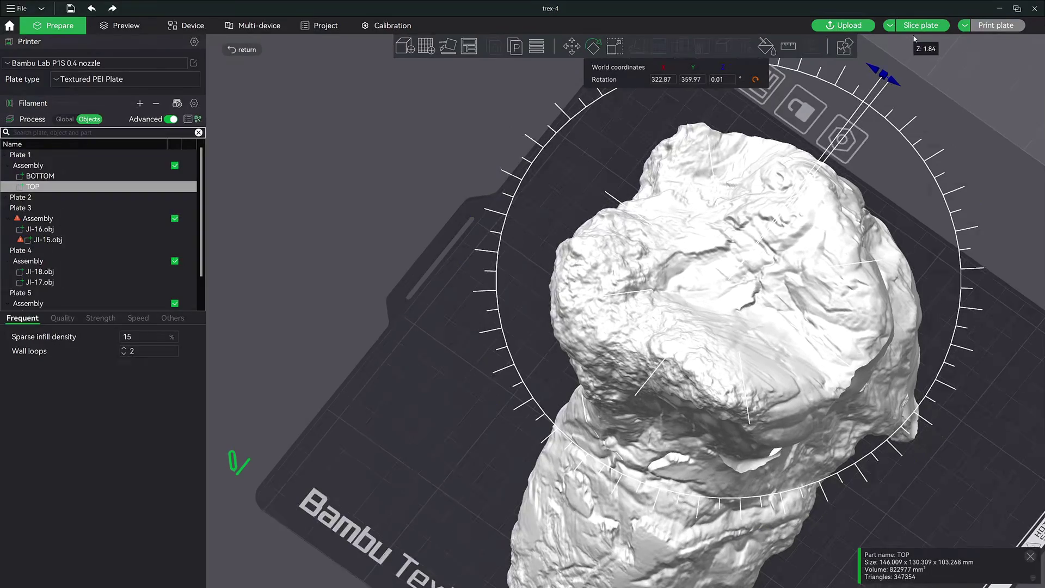
mouse_move(936, 429)
left_mouse_down()
mouse_move(732, 408)
mouse_move(1000, 241)
mouse_move(962, 371)
mouse_move(929, 361)
mouse_move(895, 373)
mouse_move(898, 350)
mouse_move(777, 263)
left_mouse_up()
left_click(895, 373)
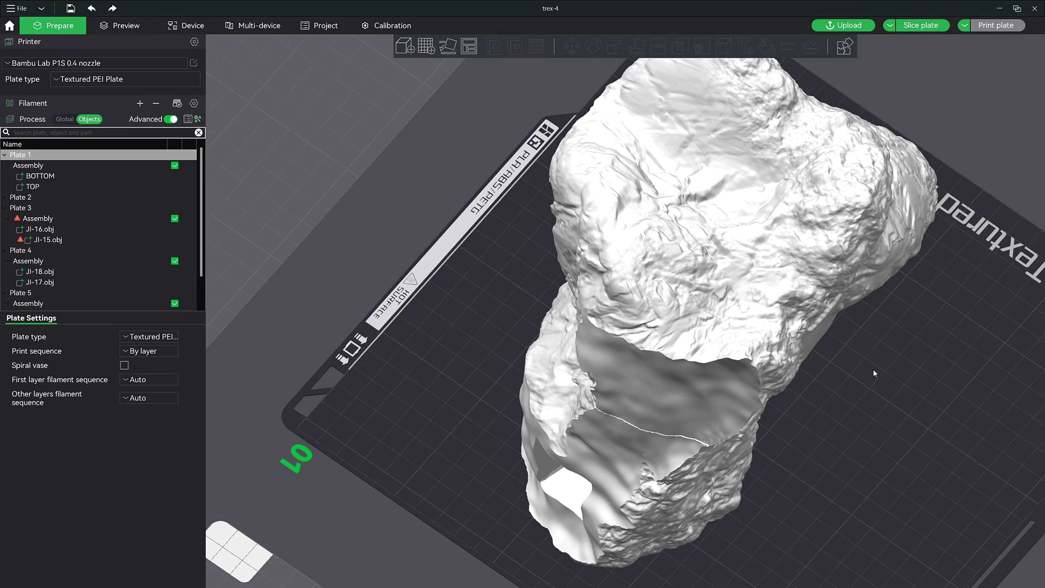
- Orbit around Plate 1 and select the TOP skull half
left_click_drag(863, 411, 707, 392)
left_click(626, 381)
key("r")
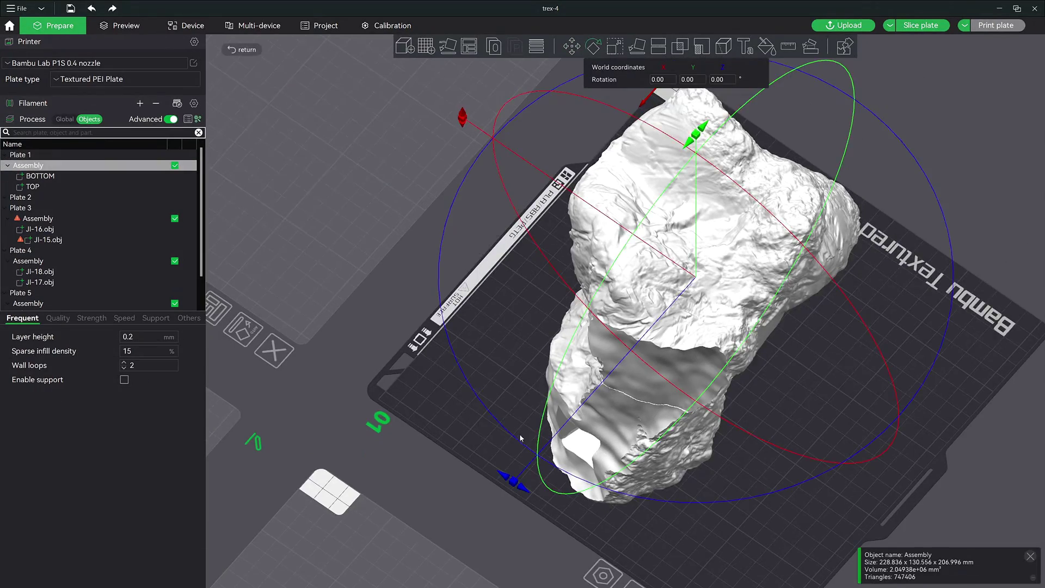
left_click_drag(520, 438, 626, 414)
left_click(828, 485)
left_click(676, 311)
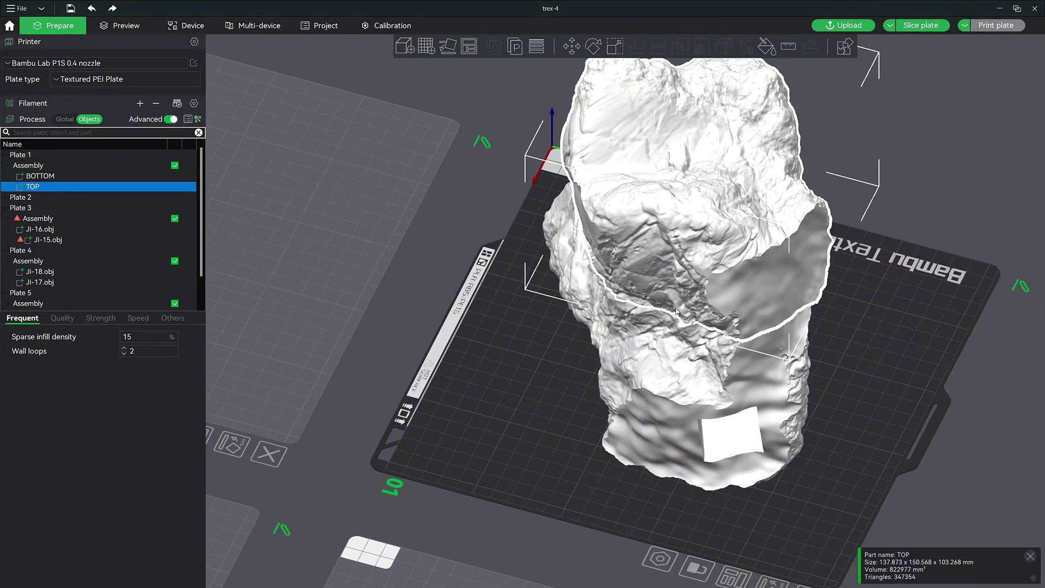
- Nudge TOP slightly along Y, then check the seam from a low side view
key("m")
scroll(841, 208, "up", 3)
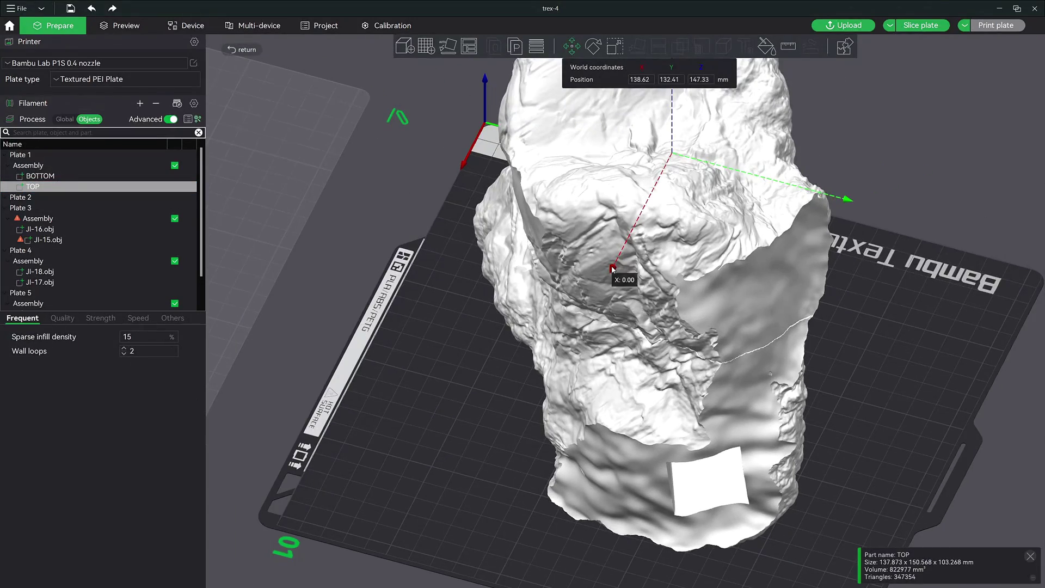
left_click_drag(841, 208, 843, 207)
scroll(811, 367, "up", 5)
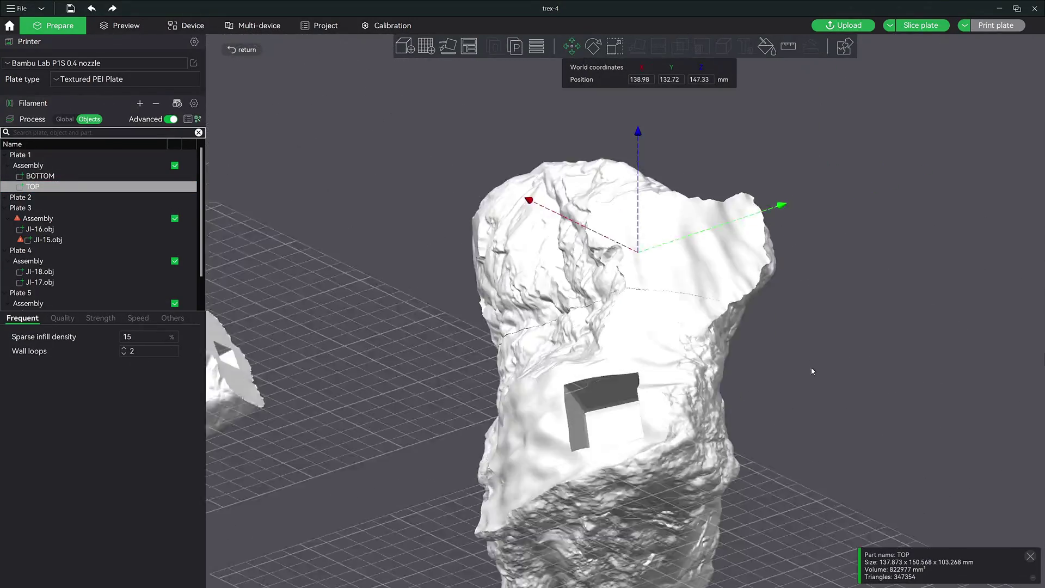
mouse_move(811, 367)
left_mouse_down()
mouse_move(863, 385)
mouse_move(799, 394)
mouse_move(696, 495)
left_mouse_up()
scroll(798, 394, "down", 5)
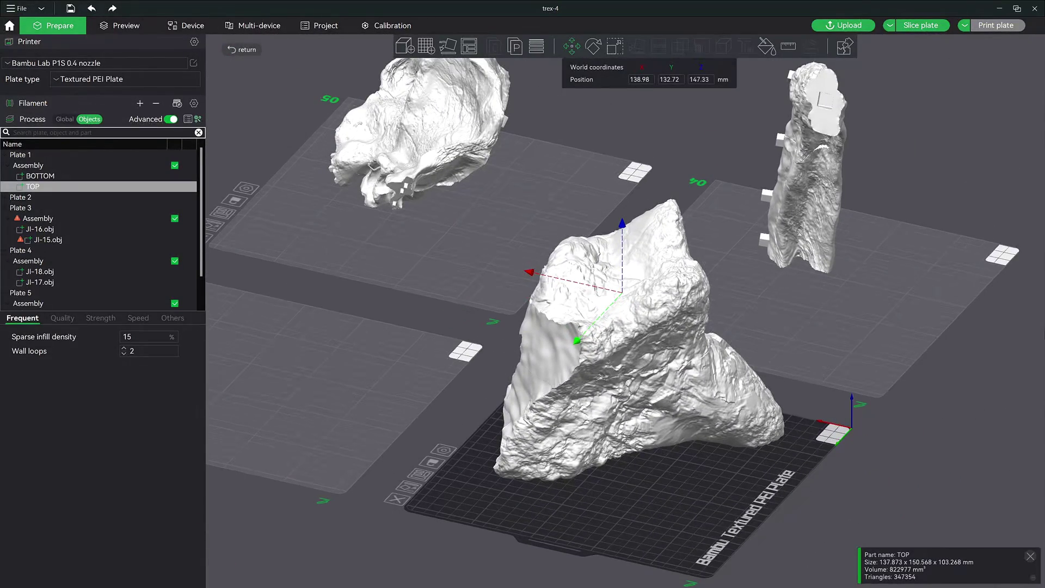
left_click(28, 165)
left_click(658, 474)
mouse_move(657, 473)
left_mouse_down()
mouse_move(638, 496)
mouse_move(617, 485)
mouse_move(703, 500)
mouse_move(650, 462)
left_mouse_up()
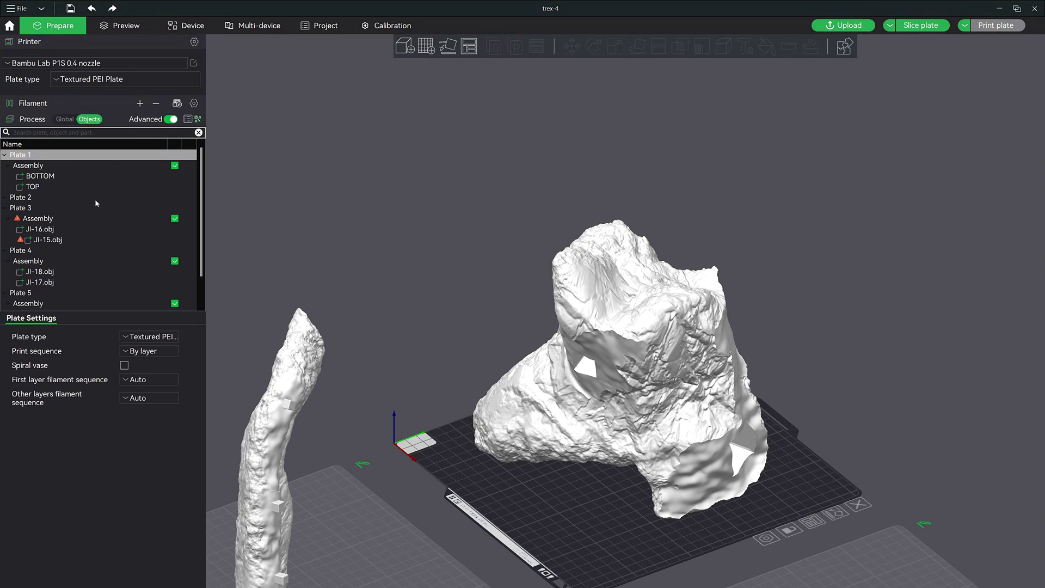
- Rotate the skull Assembly about 50° on its Y axis so it stands upright
left_click(630, 333)
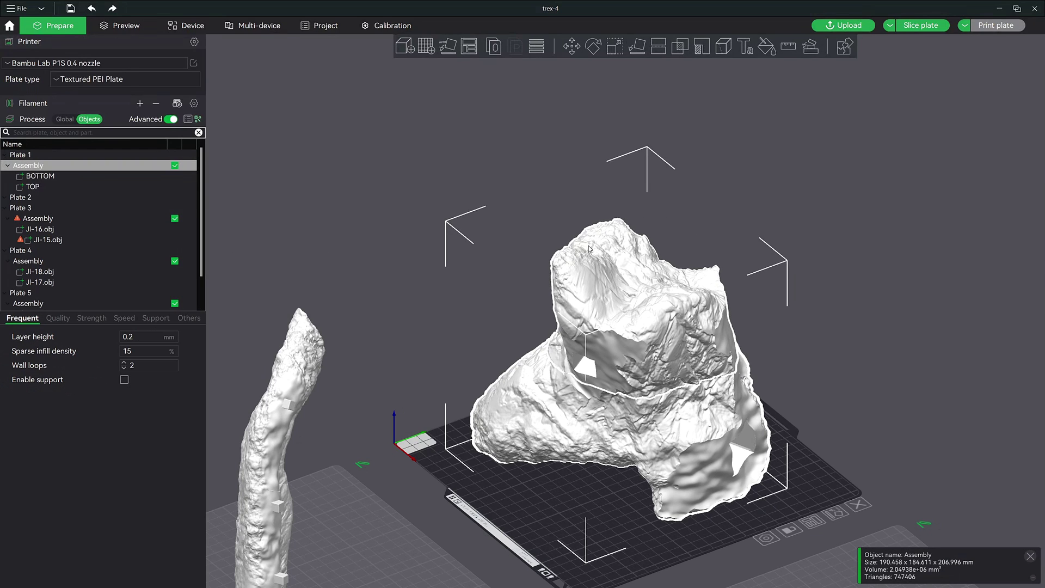
key("r")
mouse_move(615, 217)
left_mouse_down()
mouse_move(674, 334)
mouse_move(692, 462)
mouse_move(879, 469)
mouse_move(773, 445)
mouse_move(744, 460)
mouse_move(588, 327)
left_mouse_up()
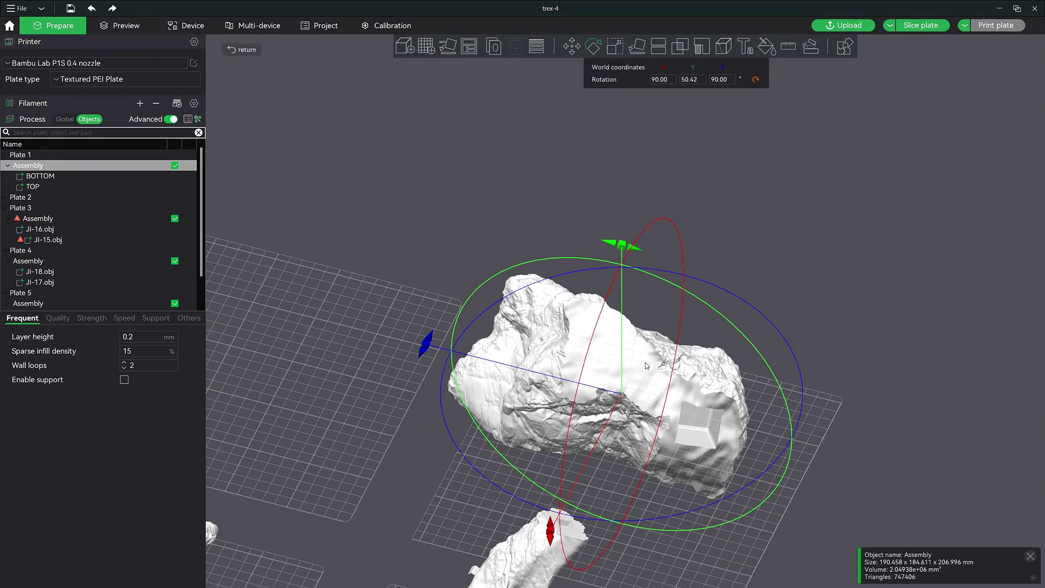
mouse_move(846, 321)
left_mouse_down()
mouse_move(827, 326)
mouse_move(765, 441)
left_mouse_up()
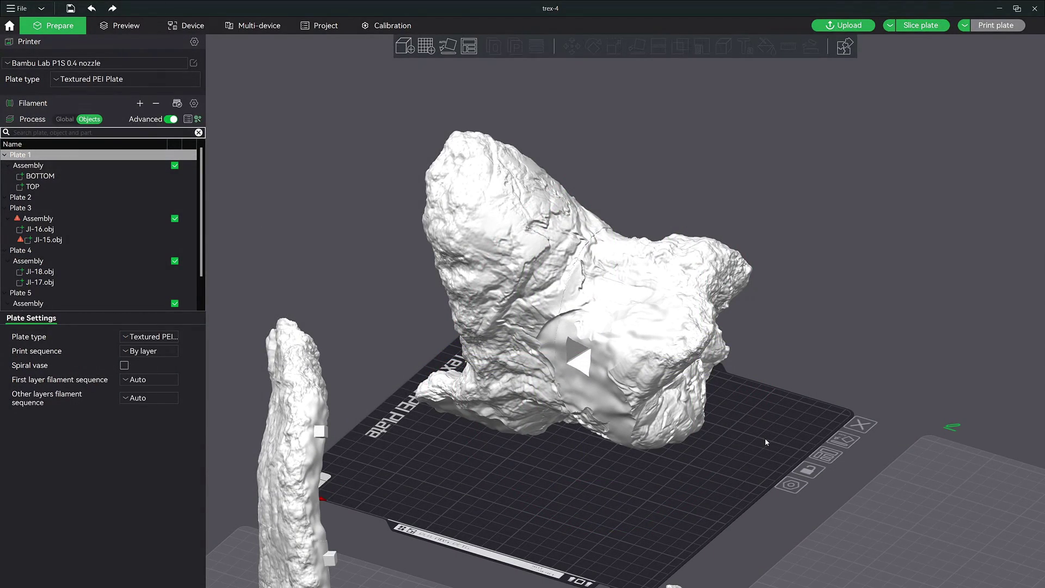
- Add a Cube primitive to Plate 1 beside the skull
right_click(535, 515)
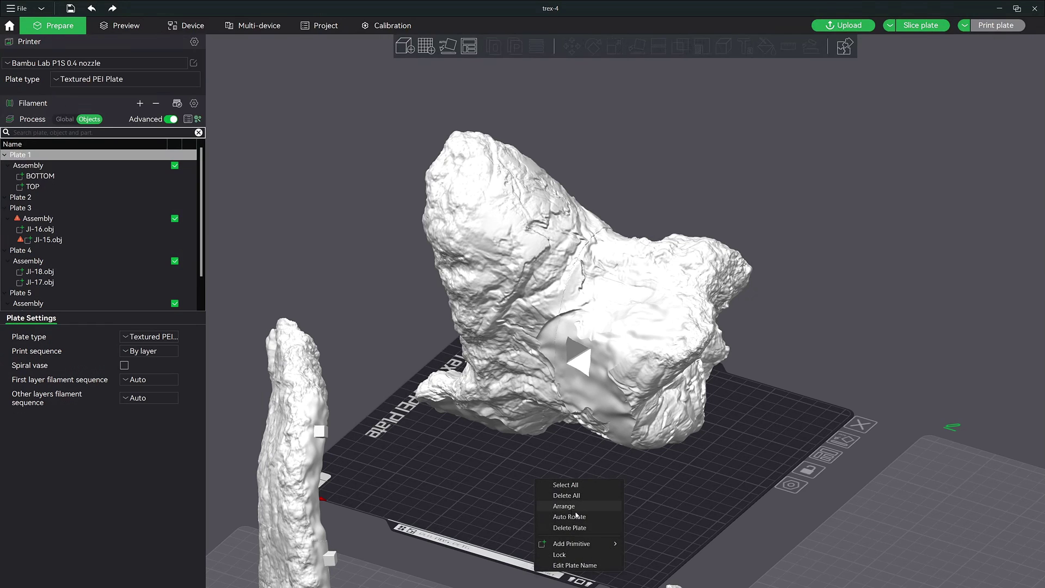
mouse_move(571, 543)
left_click(645, 429)
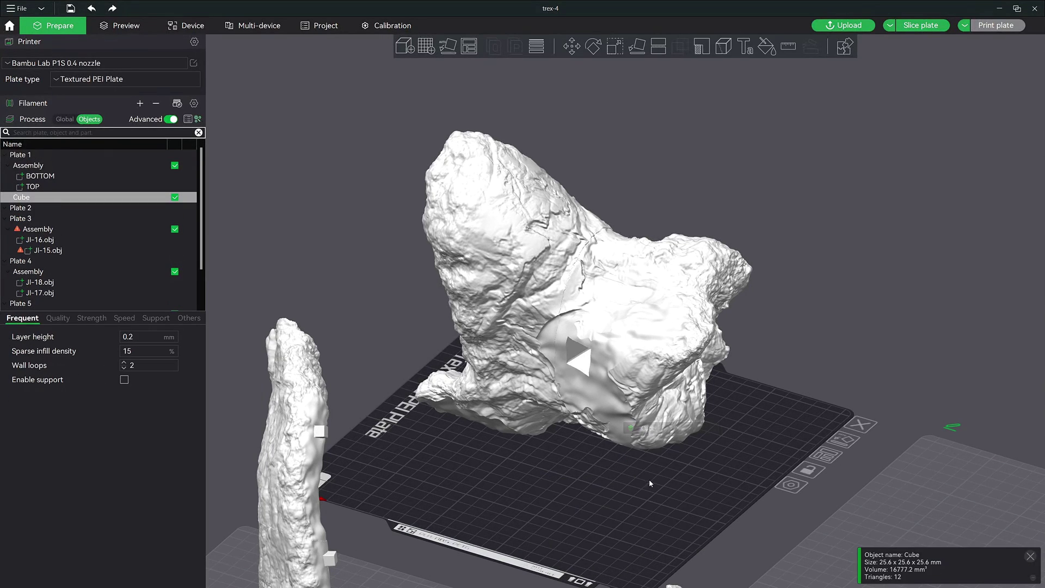
left_click_drag(736, 449, 396, 473)
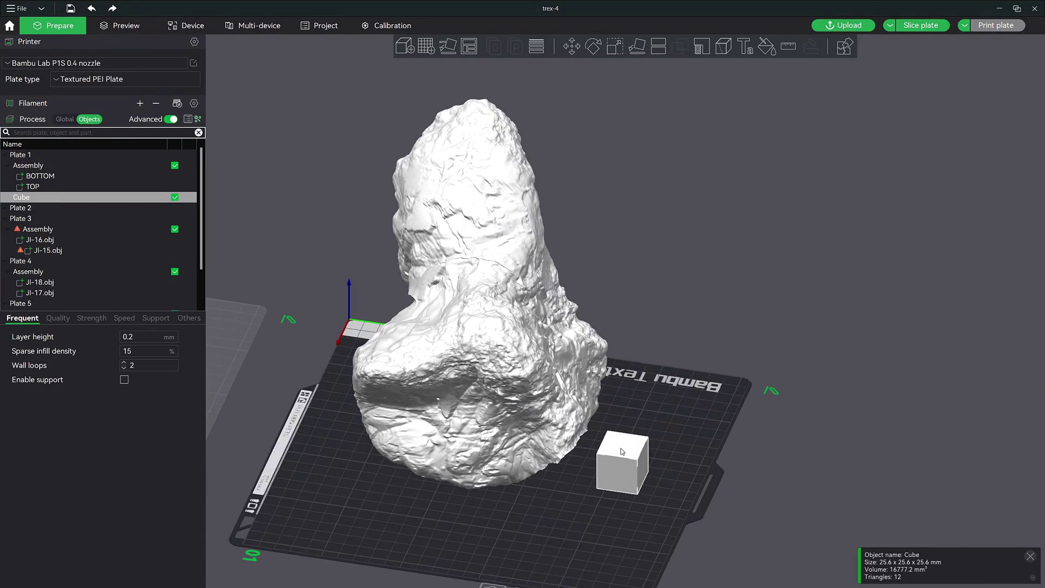
left_click_drag(349, 493, 586, 501)
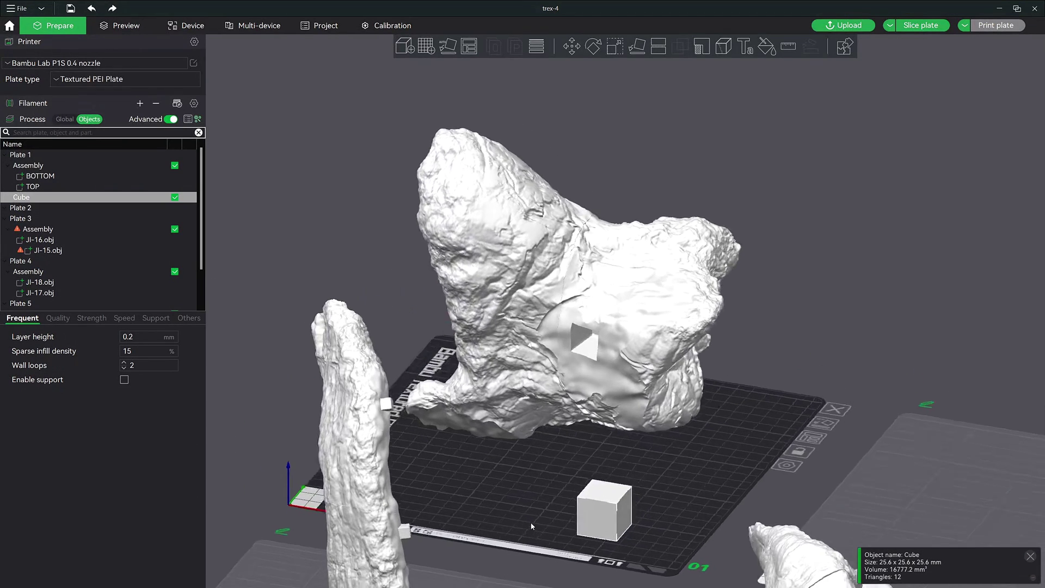
- Resize the cube to 5 mm in X and Y, keeping its 25.6 mm height
left_click(615, 47)
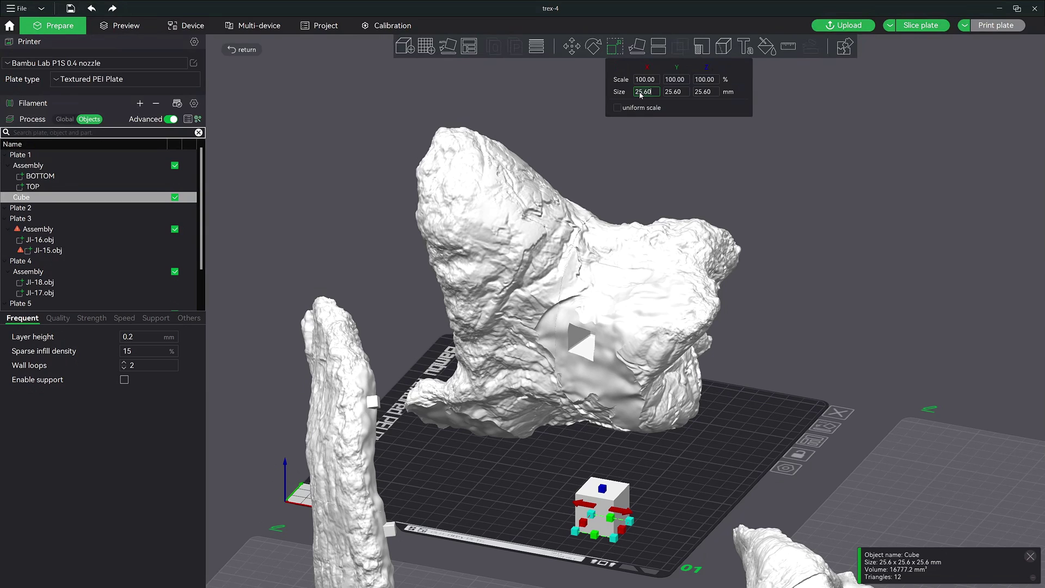
type("5")
key("Tab")
type("5")
key("Tab")
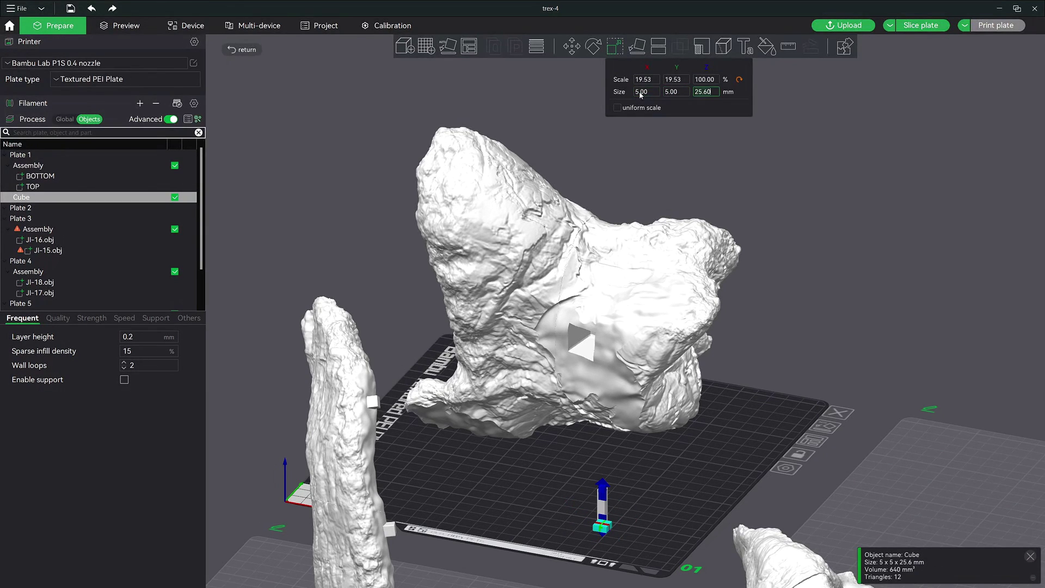
type("1")
left_click(588, 506)
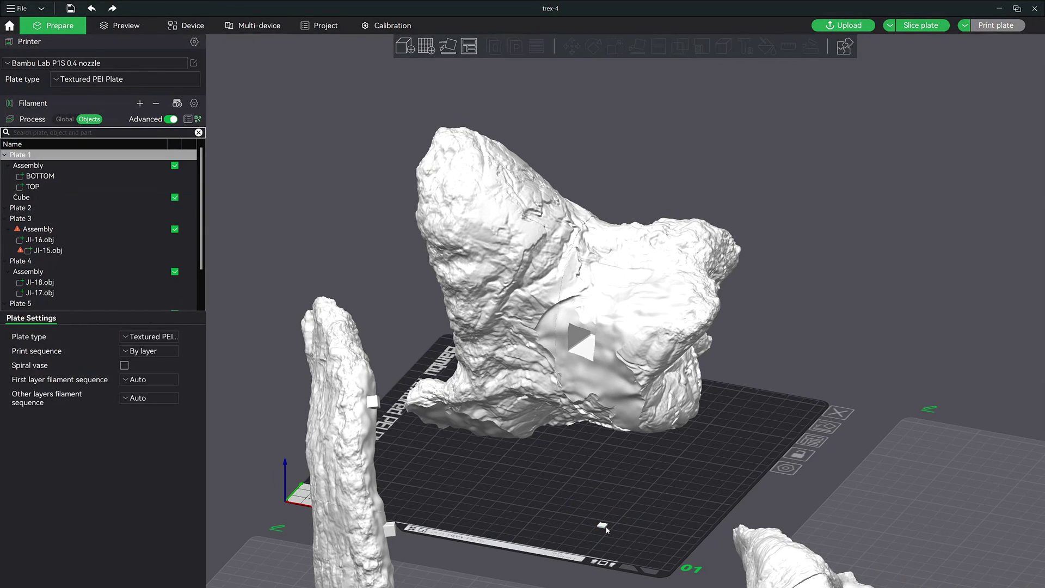
- Merge the thin cube into the skull Assembly, then select the BOTTOM and TOP parts
left_click(603, 525)
left_click(581, 353, "ctrl")
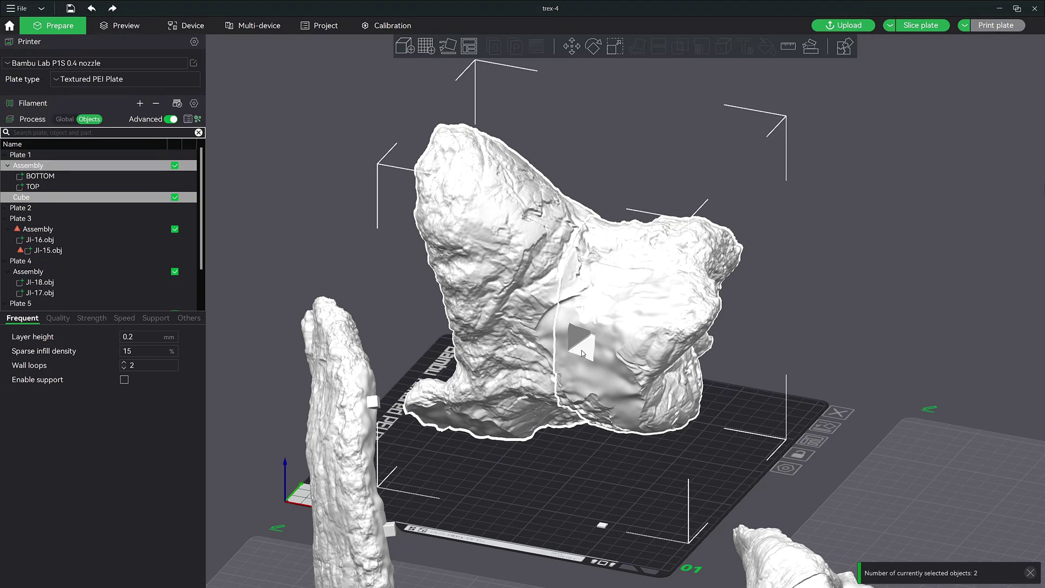
right_click(527, 343)
left_click(555, 311)
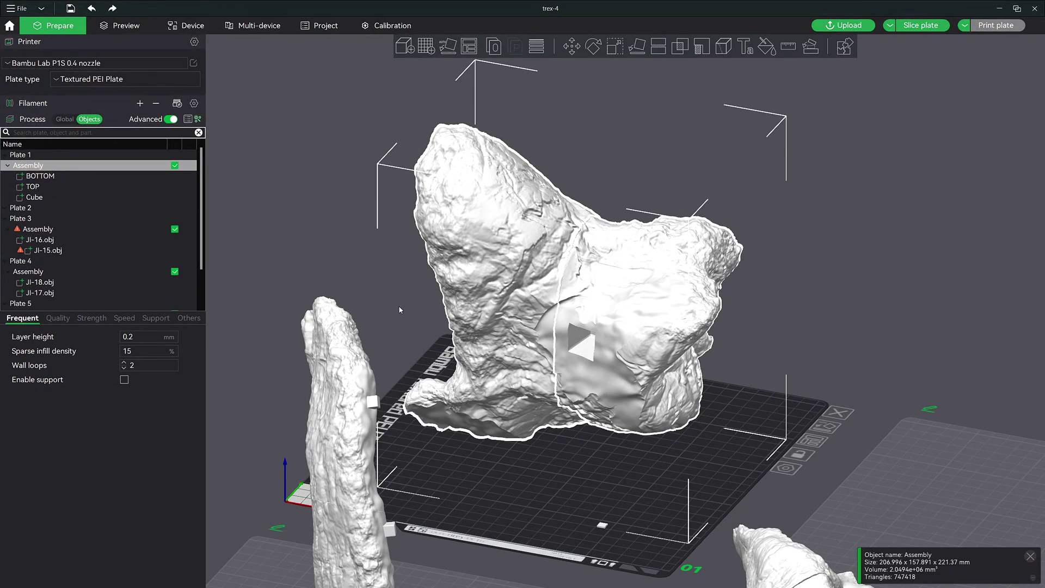
left_click(37, 176)
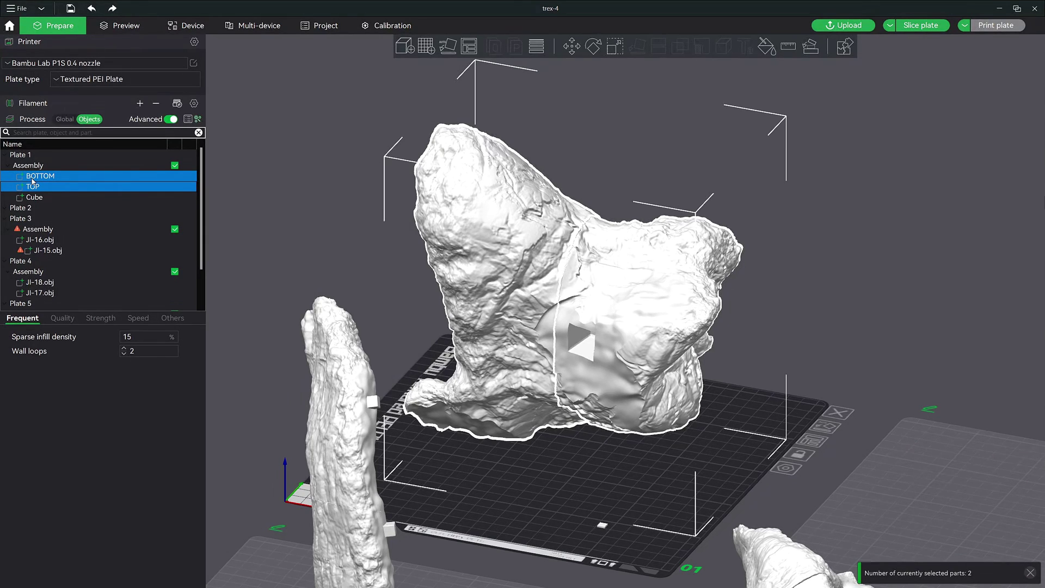
- Raise both skull halves about 6.9 mm so they rest on the cube post
key("m")
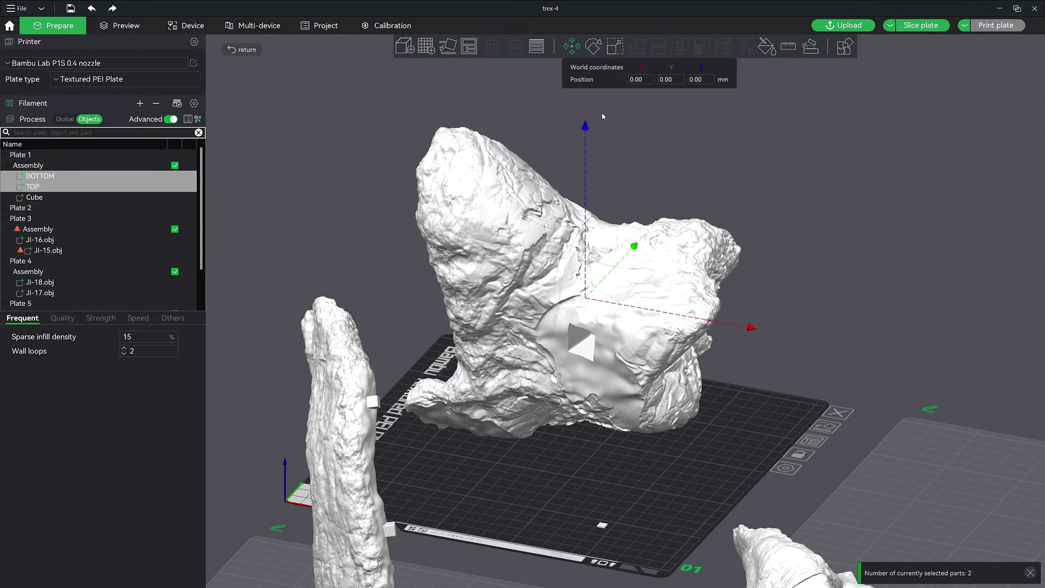
left_click_drag(585, 132, 586, 119)
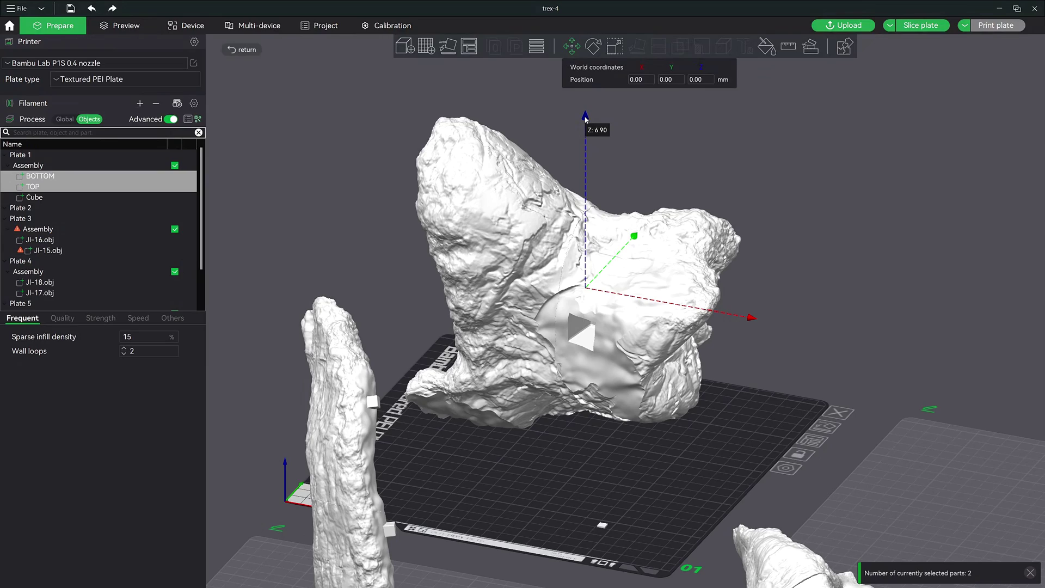
left_click_drag(738, 422, 689, 437)
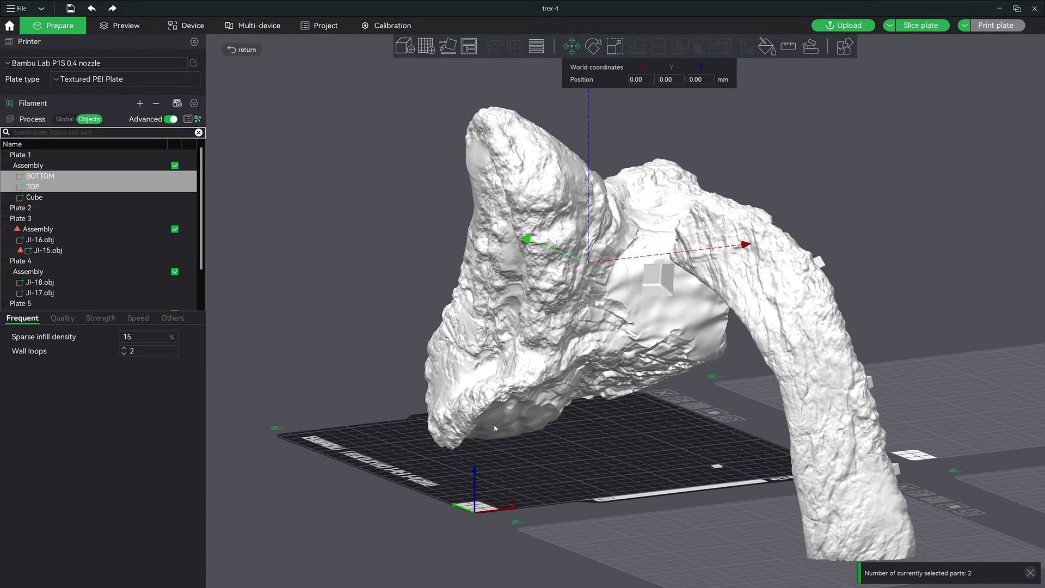
left_click_drag(573, 484, 484, 392)
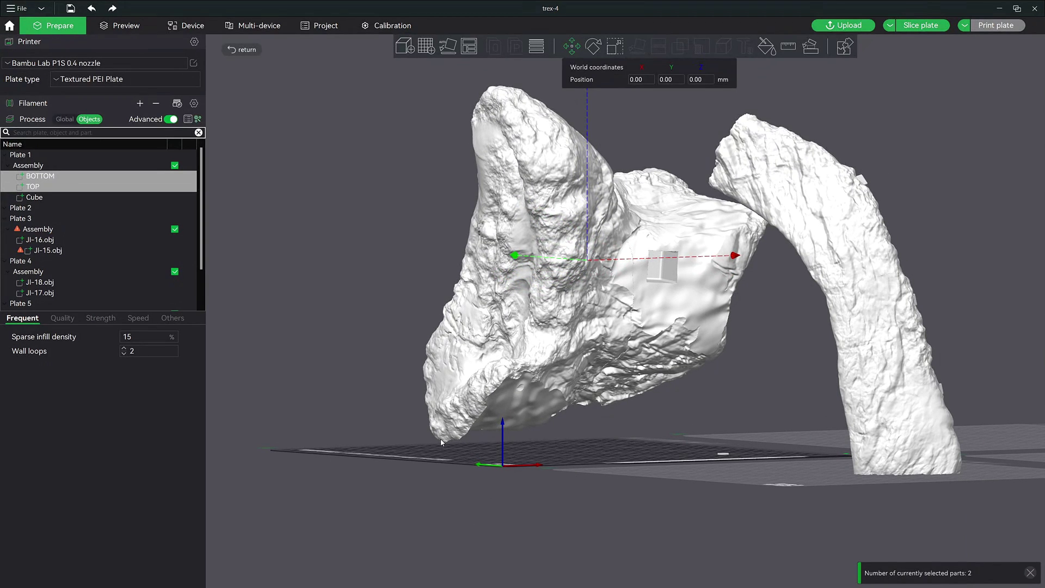
mouse_move(442, 447)
left_mouse_down()
mouse_move(616, 438)
mouse_move(547, 351)
left_mouse_up()
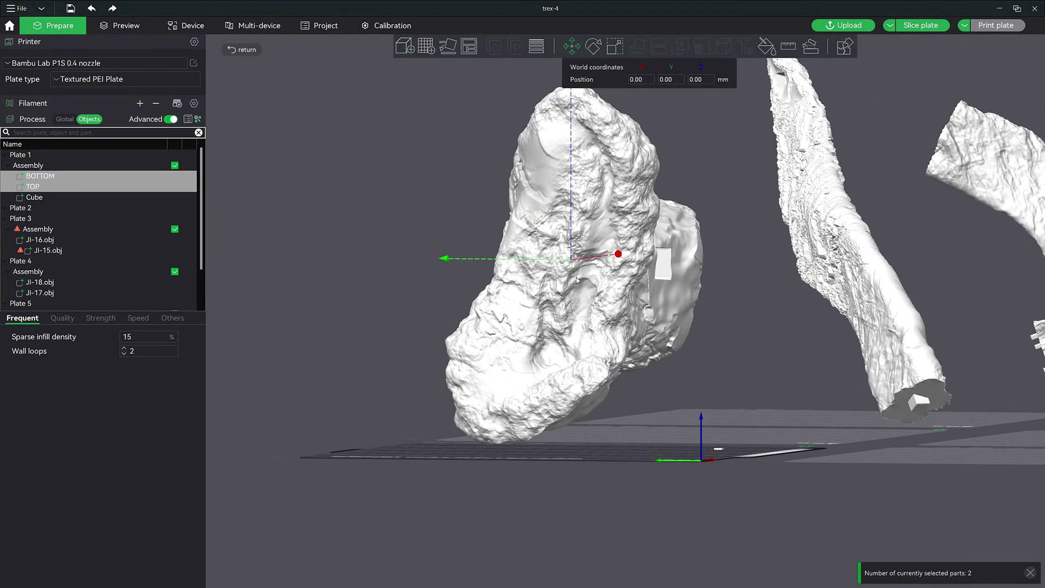
left_click_drag(637, 439, 498, 448)
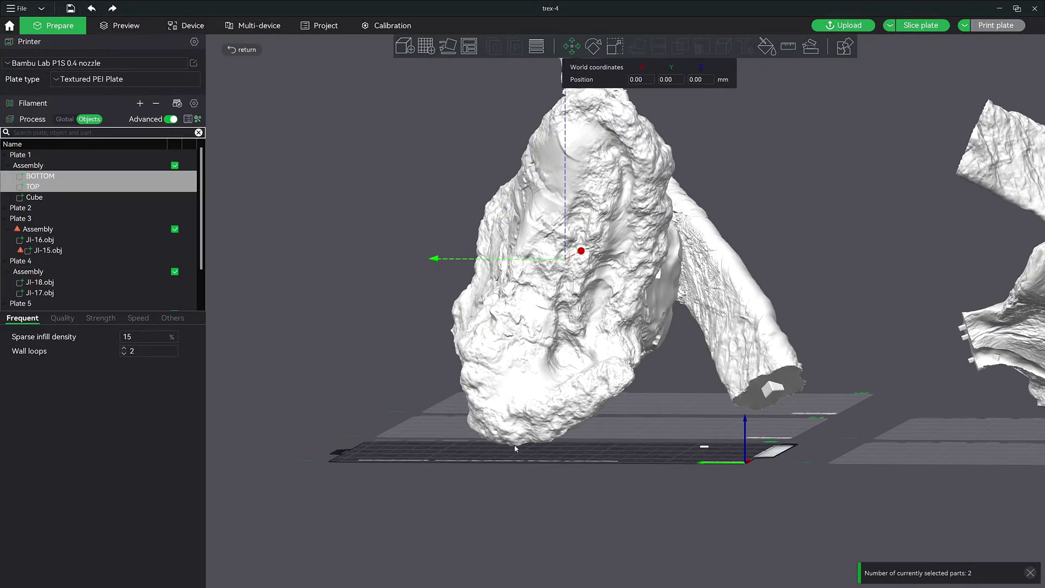
mouse_move(638, 473)
left_mouse_down()
mouse_move(652, 462)
mouse_move(598, 472)
left_mouse_up()
left_click(676, 481)
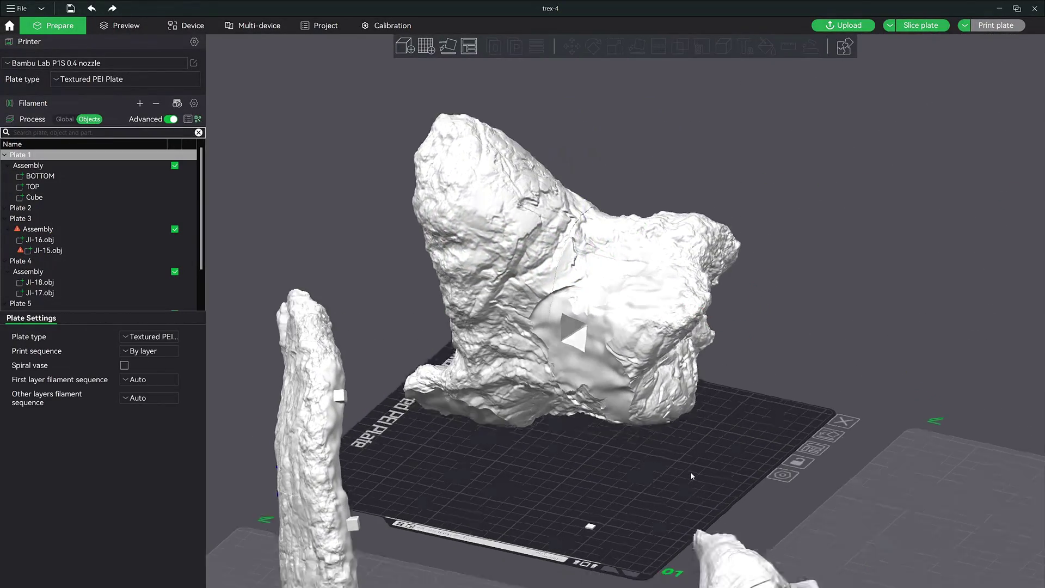
mouse_move(690, 471)
left_mouse_down()
mouse_move(663, 469)
mouse_move(678, 471)
left_mouse_up()
- Set the global support type to tree(auto) and slice the plate
left_click(65, 119)
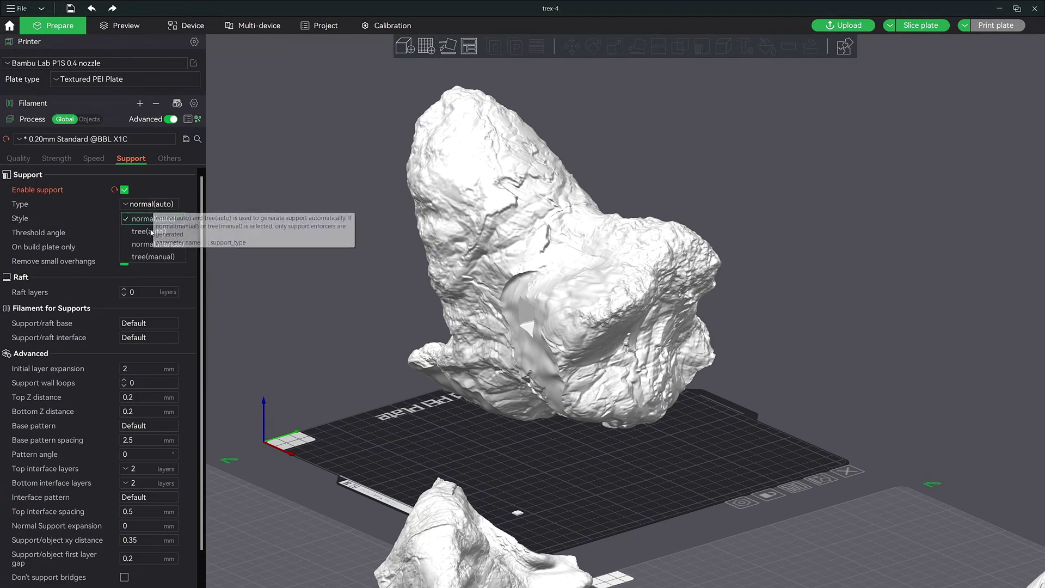
left_click(148, 232)
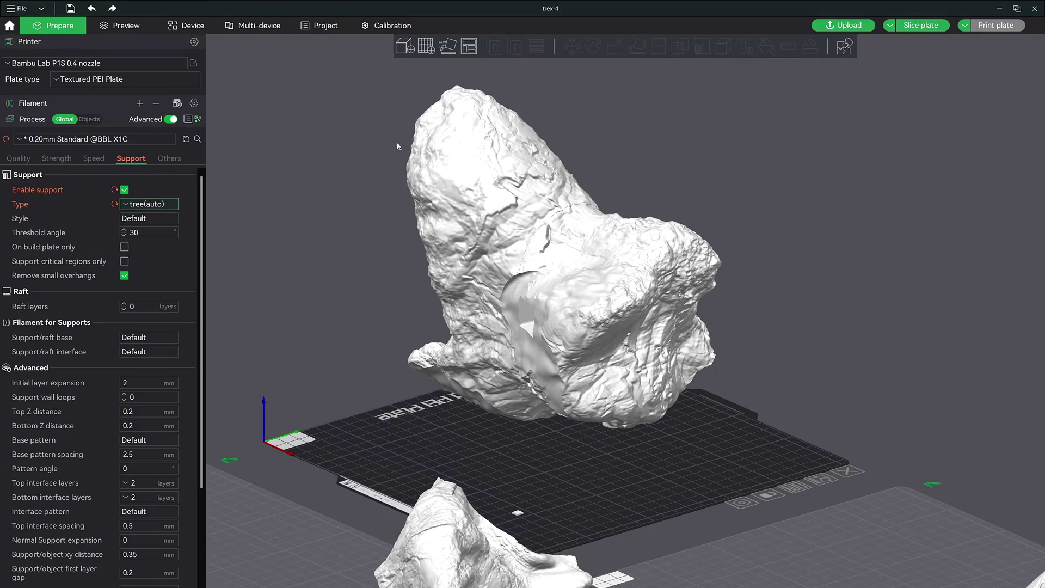
left_click(914, 29)
- Orbit the sliced preview and lower the top layer handle to inspect inner layers
mouse_move(680, 358)
left_mouse_down()
mouse_move(870, 462)
mouse_move(905, 455)
mouse_move(906, 472)
mouse_move(967, 452)
mouse_move(949, 422)
mouse_move(953, 482)
mouse_move(974, 462)
left_mouse_up()
mouse_move(1030, 121)
left_mouse_down()
mouse_move(1013, 343)
mouse_move(1021, 439)
mouse_move(1036, 74)
left_mouse_up()
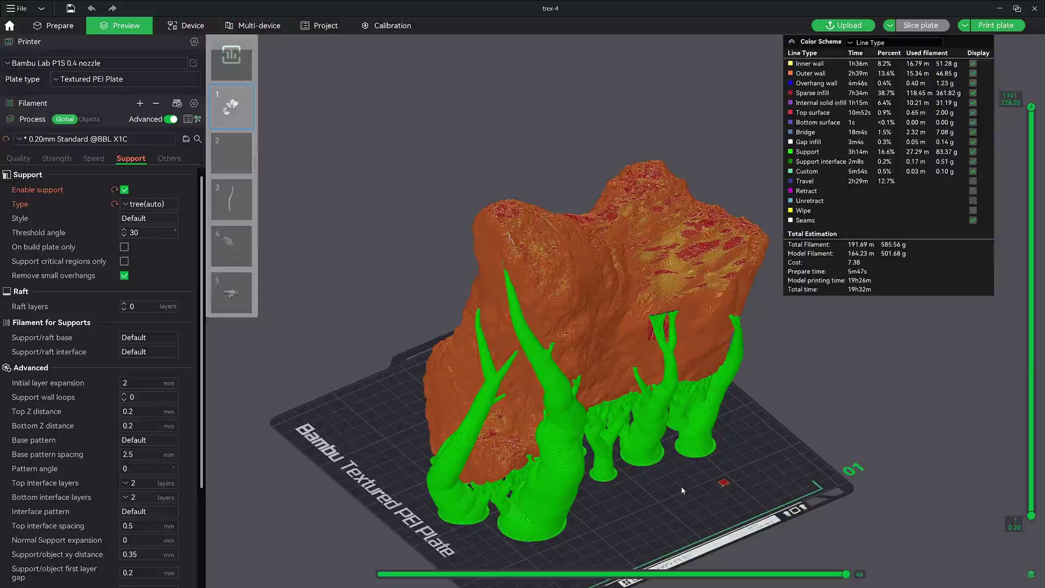